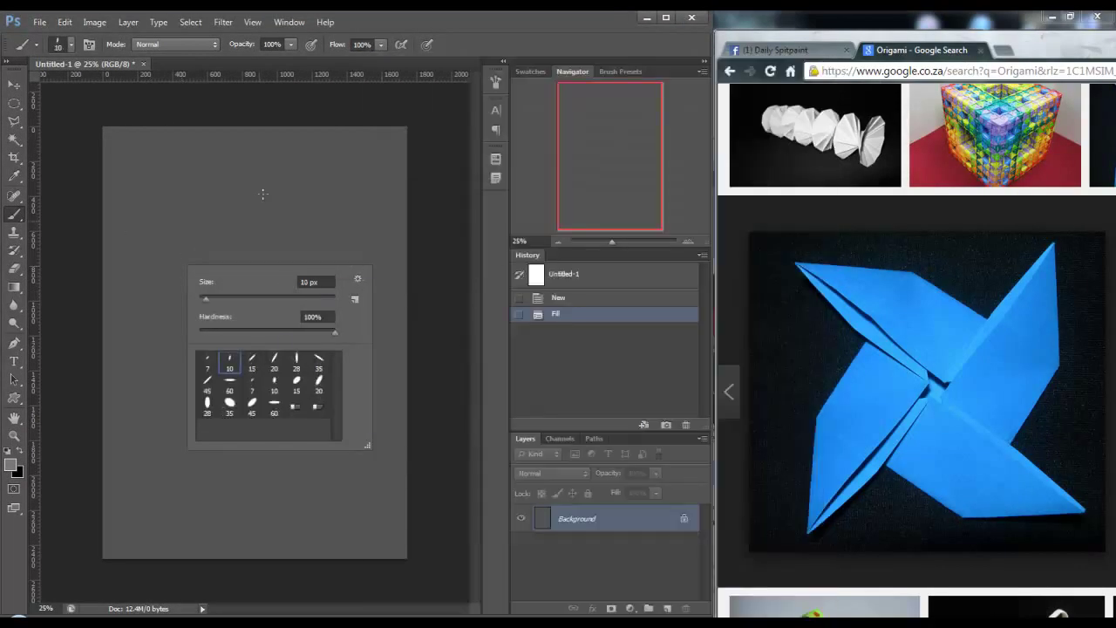
Pick a lighter grey and test straight soft strokes forming a parallelogram and a V
click(645, 226)
click(969, 155)
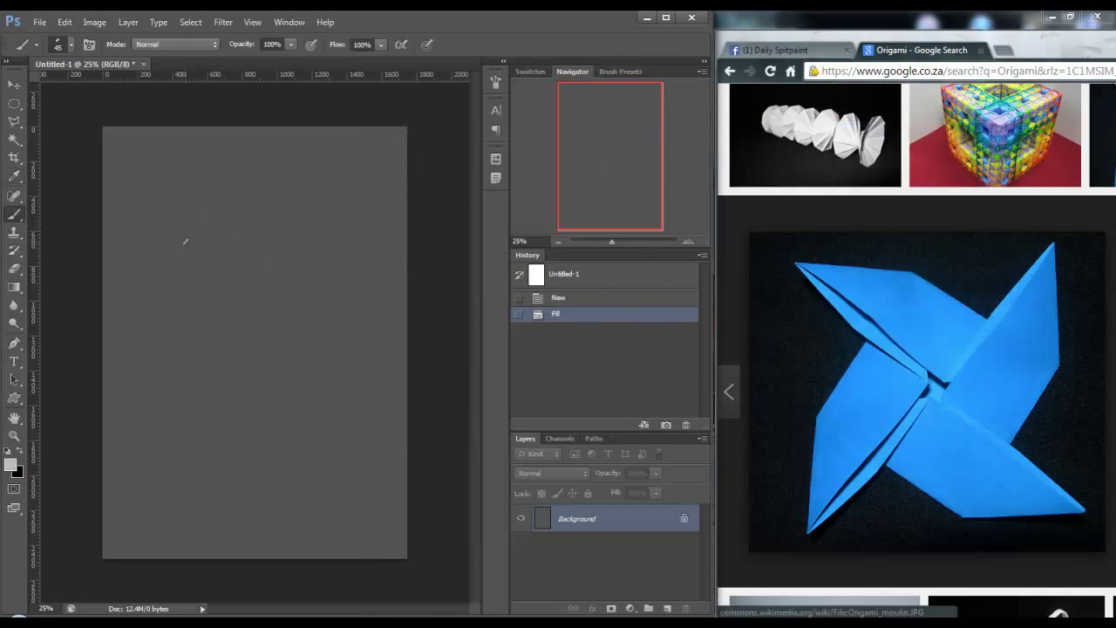
key(F5)
key(F5)
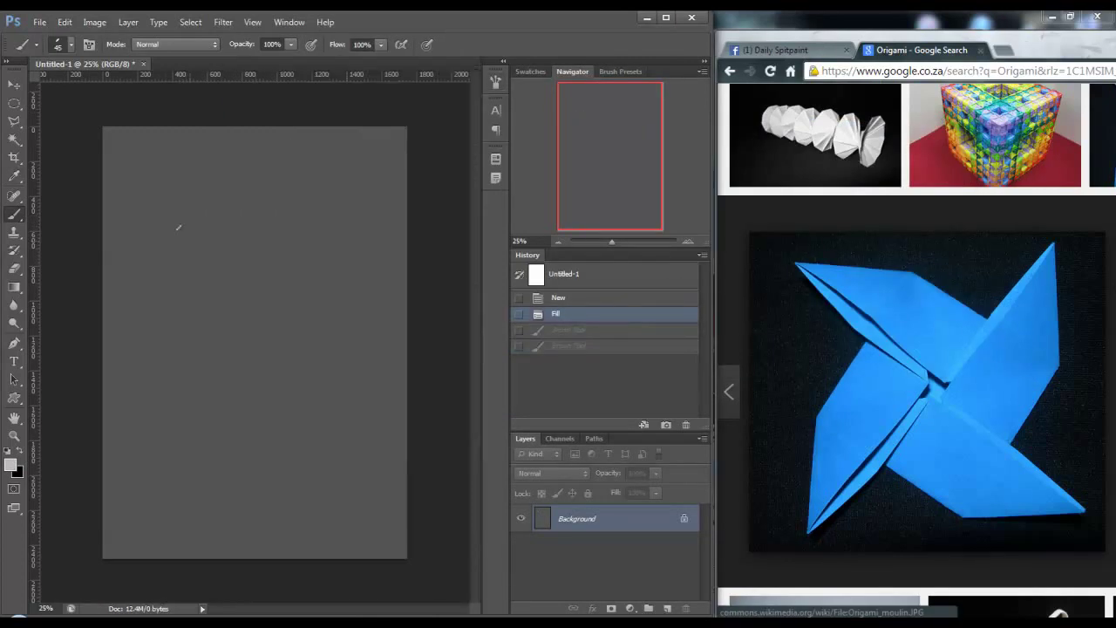
click(160, 216)
click(209, 214)
click(266, 259)
click(256, 280)
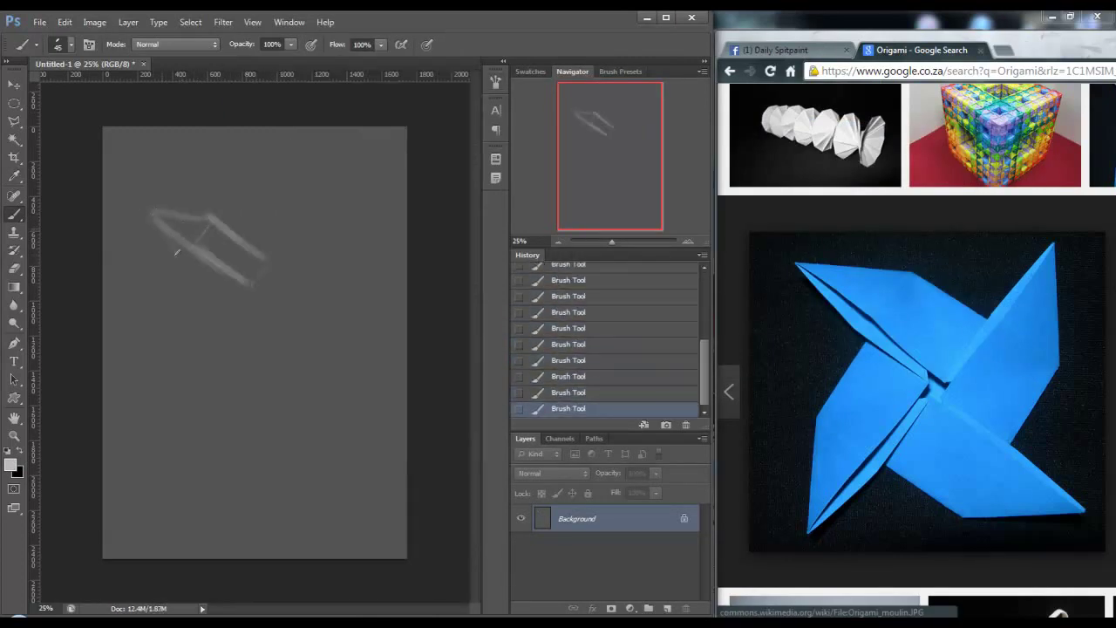
click(325, 189)
click(340, 257)
click(298, 218)
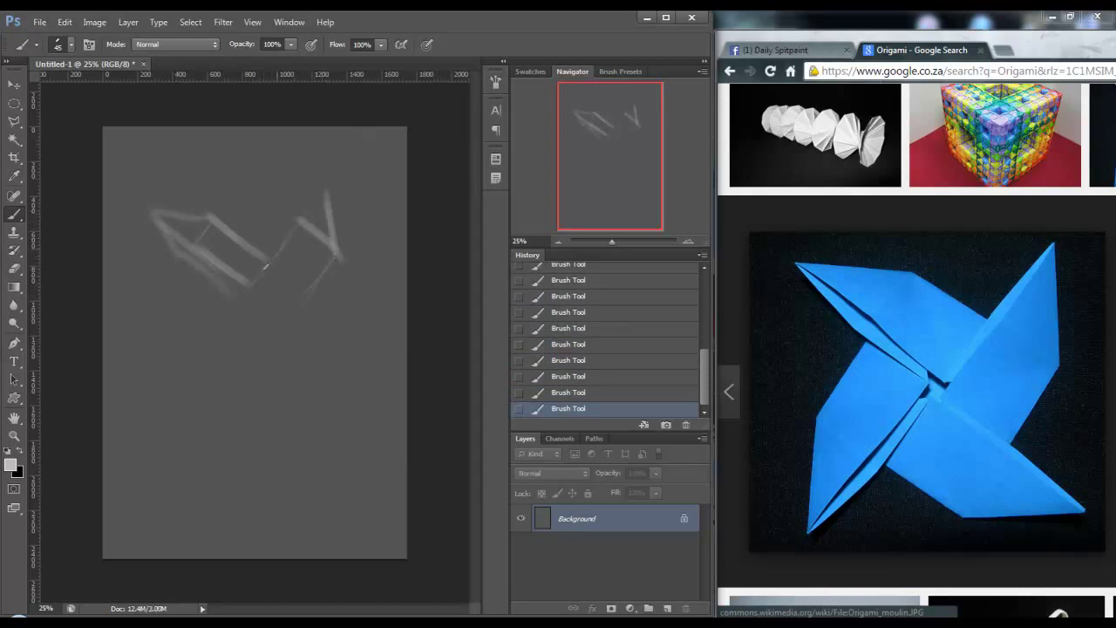
Add empty Layer 1, fill the Background to wipe the test strokes, and enlarge the brush
click(668, 607)
click(575, 545)
key(alt+BackSpace)
right_click(309, 253)
key(Return)
On Layer 1, block in the X with soft light-grey crossing strokes
key(alt+bracketright)
click(10, 465)
click(967, 154)
drag(170, 231, 272, 314)
drag(336, 260, 439, 206)
drag(371, 279, 462, 166)
drag(281, 243, 197, 340)
drag(269, 293, 209, 375)
Thicken each arm of the X with more light-grey strokes
drag(316, 243, 369, 393)
drag(312, 330, 384, 383)
drag(357, 296, 418, 375)
drag(231, 113, 349, 218)
drag(471, 144, 188, 345)
Add Layer 2 below and set a fully soft, very large black round brush
click(834, 617)
right_click(349, 231)
click(553, 240)
click(644, 301)
drag(525, 307, 357, 307)
key(x)
Paint dark vignette strokes around the canvas edges, then replace that layer with a fresh one
drag(139, 436, 149, 558)
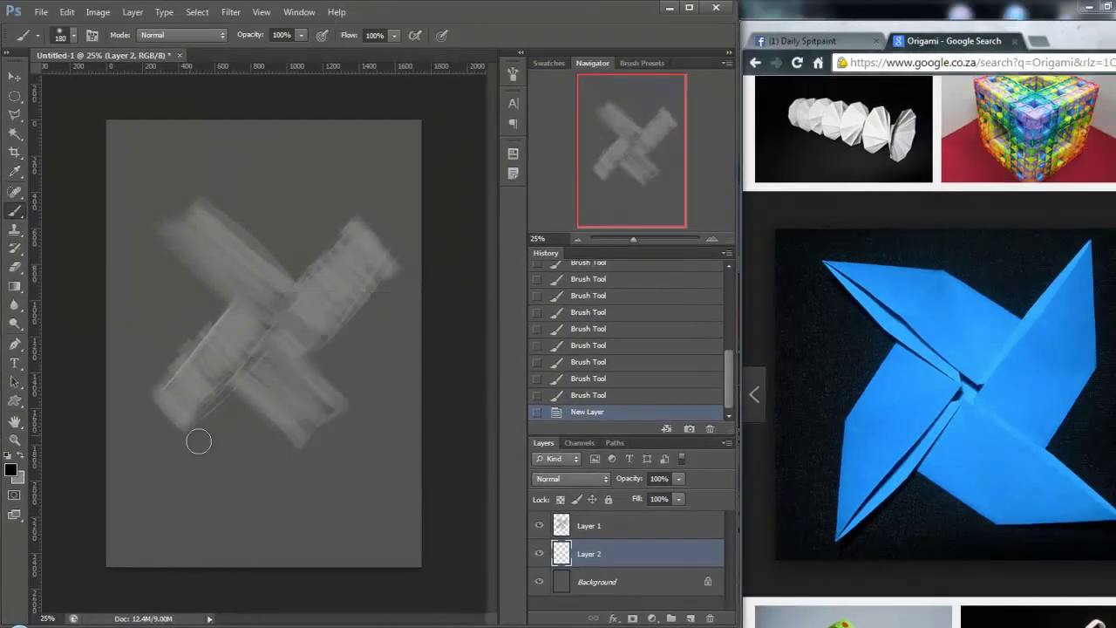
click(10, 470)
click(943, 160)
drag(95, 391, 410, 514)
drag(131, 497, 129, 535)
drag(175, 568, 410, 489)
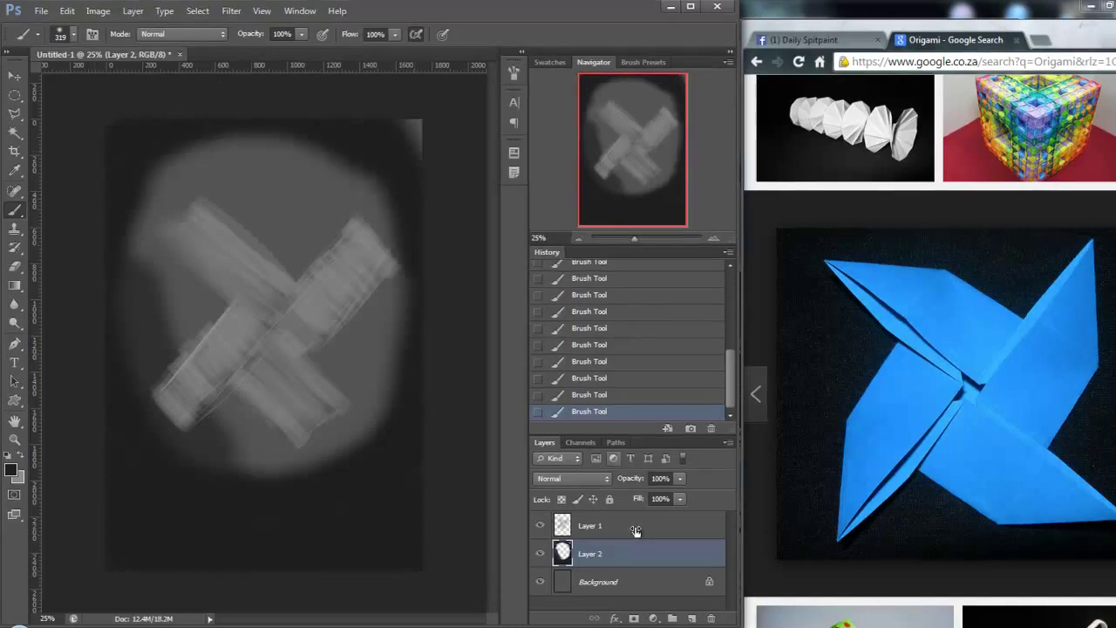
key(Delete)
key(ctrl+shift+alt+n)
Repaint a soft dark vignette, then load Calligraphic Brushes at 45 px for Layer 1
right_click(153, 388)
drag(140, 523, 392, 175)
click(589, 526)
right_click(370, 365)
click(545, 379)
click(593, 489)
click(314, 234)
click(390, 488)
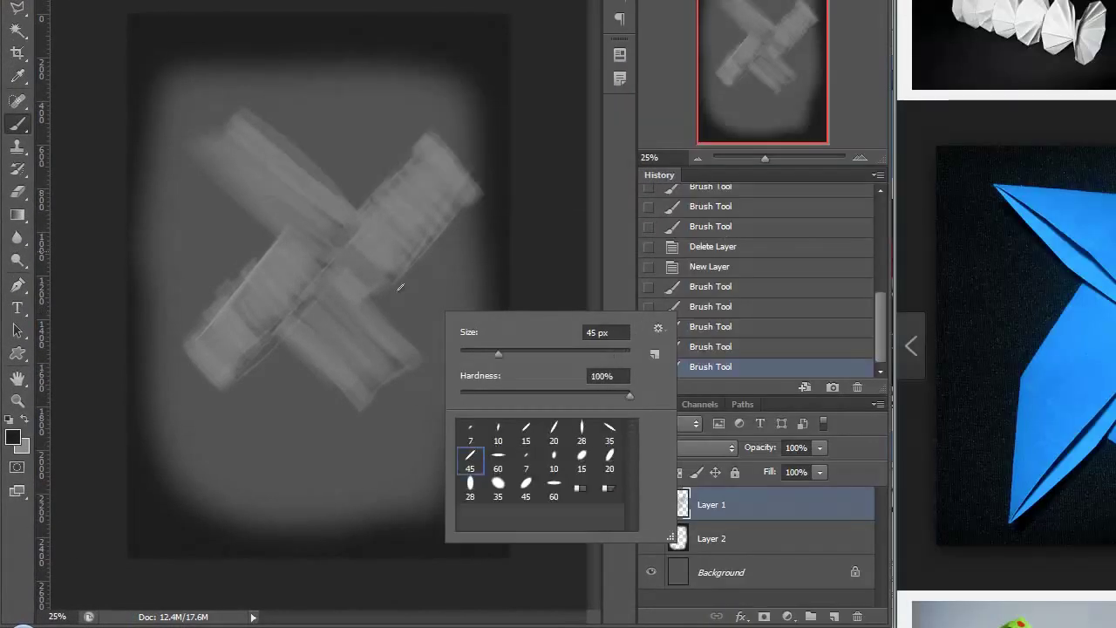
click(304, 318)
Brighten the X's upper-left arm with light-grey strokes using a 70 px brush
drag(169, 194, 195, 194)
key(F5)
key(F5)
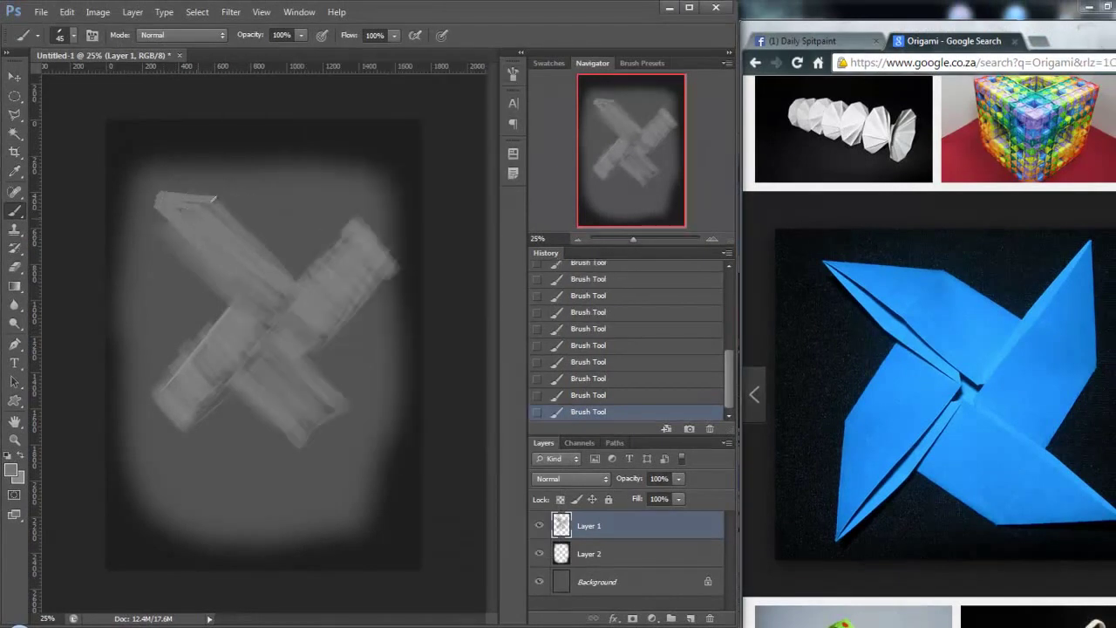
click(11, 471)
click(1034, 149)
right_click(414, 266)
drag(433, 296, 445, 297)
key(Return)
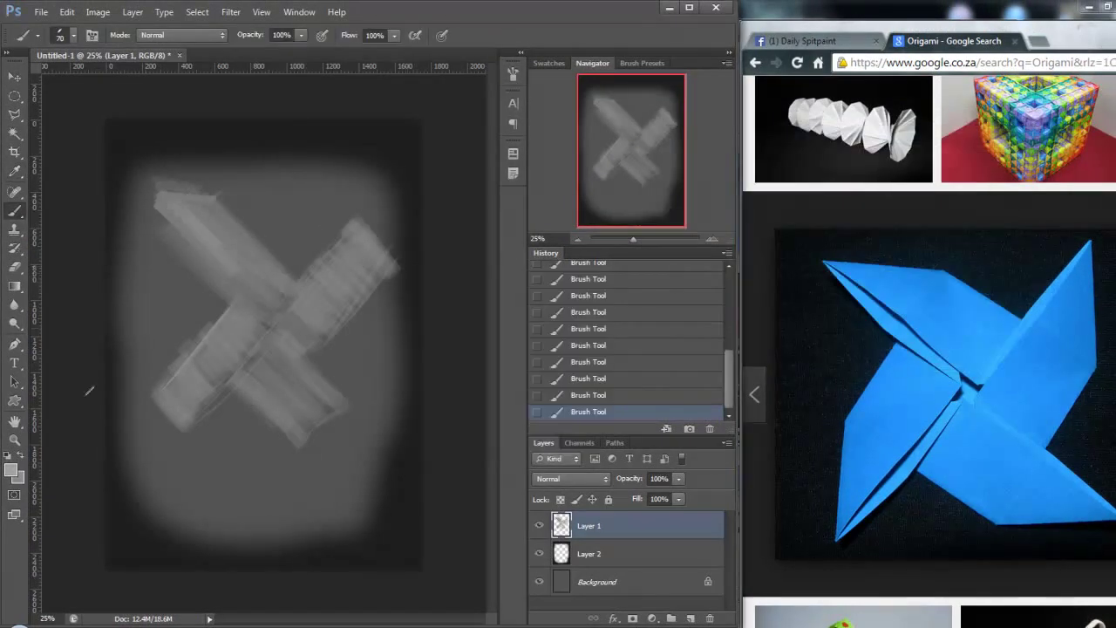
drag(274, 279, 268, 307)
click(219, 256)
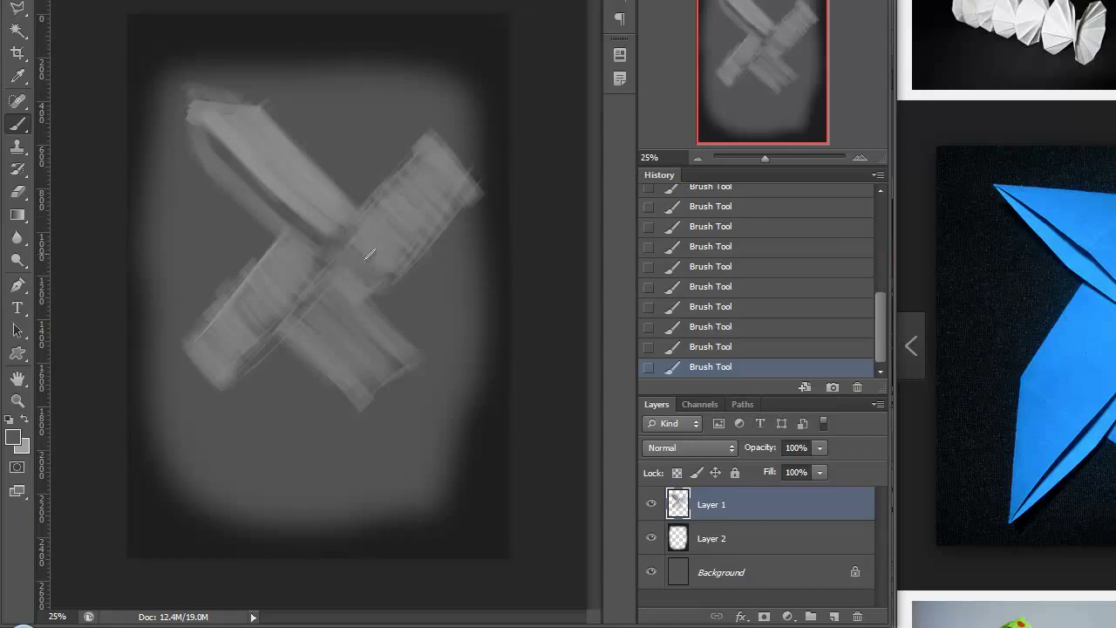
right_click(405, 209)
click(625, 253)
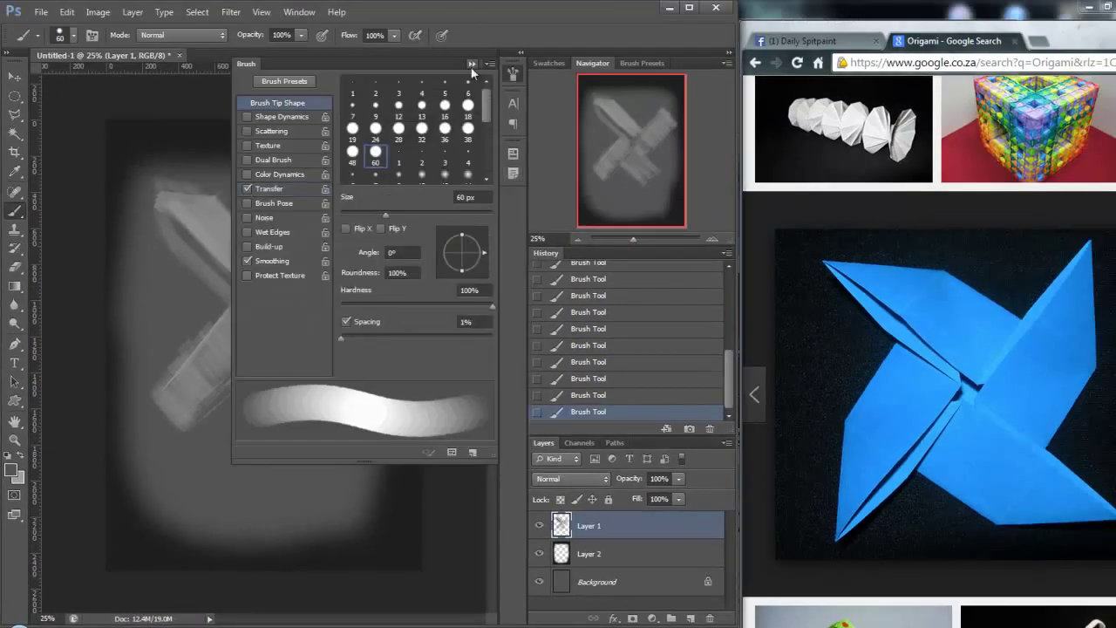
Brighten the upper-right arm near the crossing, shrinking the brush to 50
click(471, 64)
key(Escape)
drag(393, 262, 375, 240)
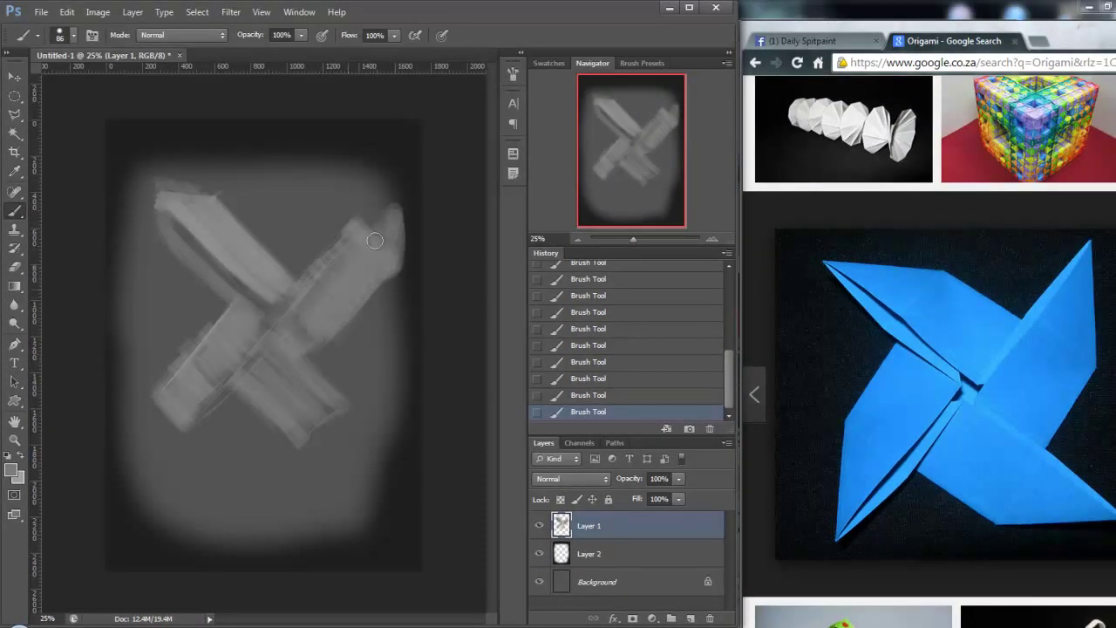
right_click(317, 318)
drag(311, 280, 310, 253)
Add Layer 3, hide Layer 1, and paint a flat grey X with dark creases on the left arms
key(ctrl+shift+alt+n)
click(651, 538)
right_click(252, 180)
key(F5)
key(F5)
drag(332, 249, 218, 323)
drag(181, 243, 234, 286)
drag(167, 441, 262, 325)
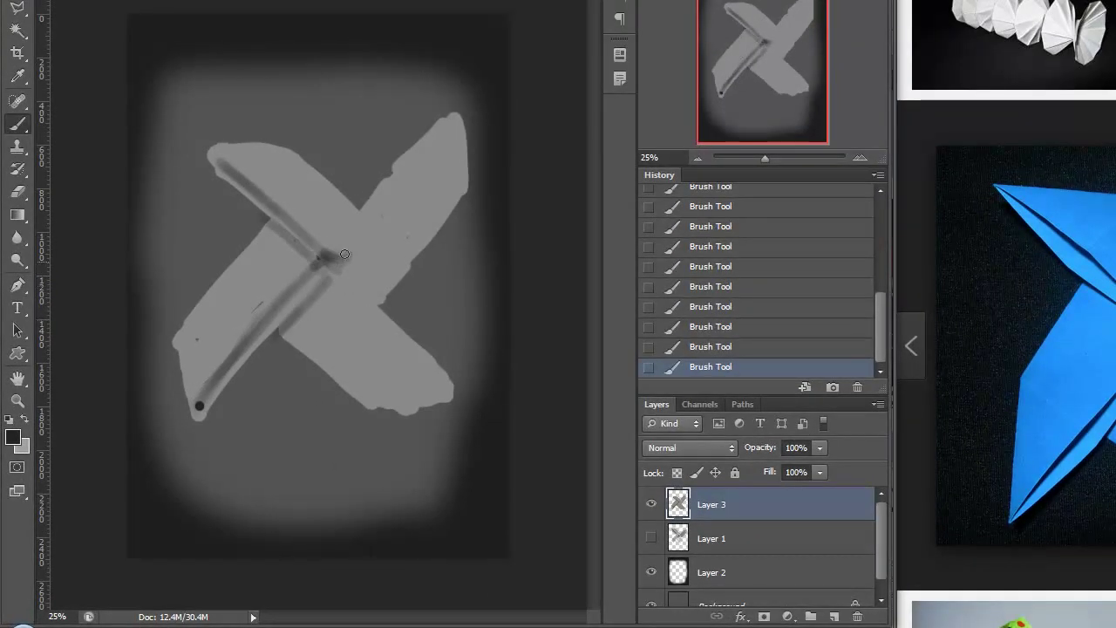
right_click(331, 271)
Reload the calligraphic brushes and smooth the shading on the upper-right arm
key(Return)
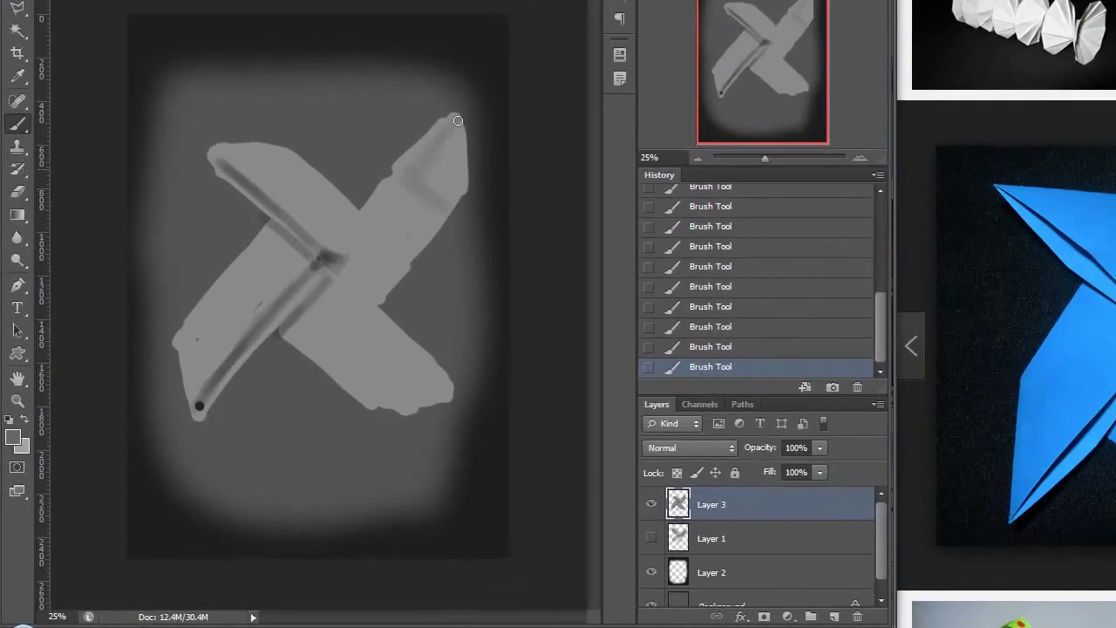
right_click(397, 197)
click(560, 223)
click(587, 411)
key(Escape)
drag(432, 183, 460, 131)
click(407, 232)
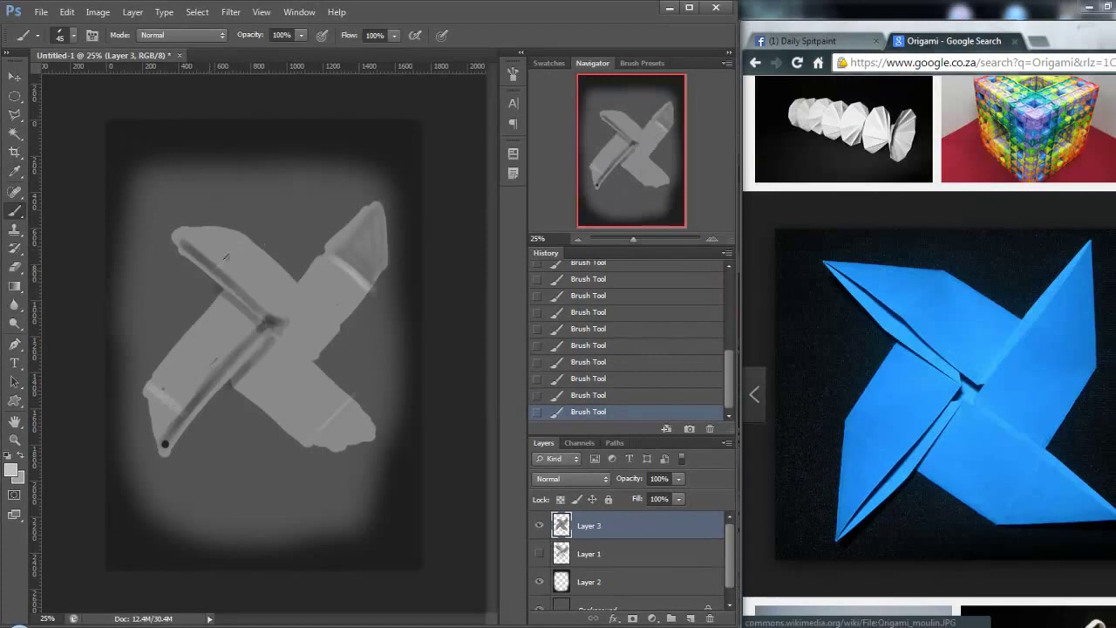
Set the brush to 57 px and shade the lower-right and upper-left arm edges
right_click(334, 298)
text(57)
key(Return)
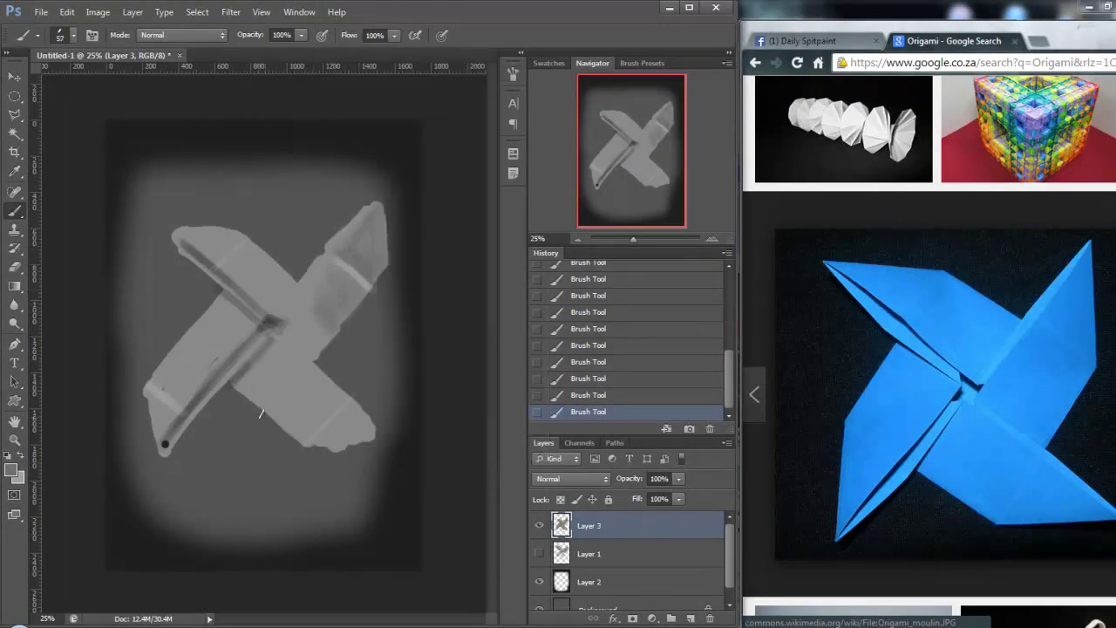
drag(260, 413, 356, 441)
drag(199, 244, 234, 234)
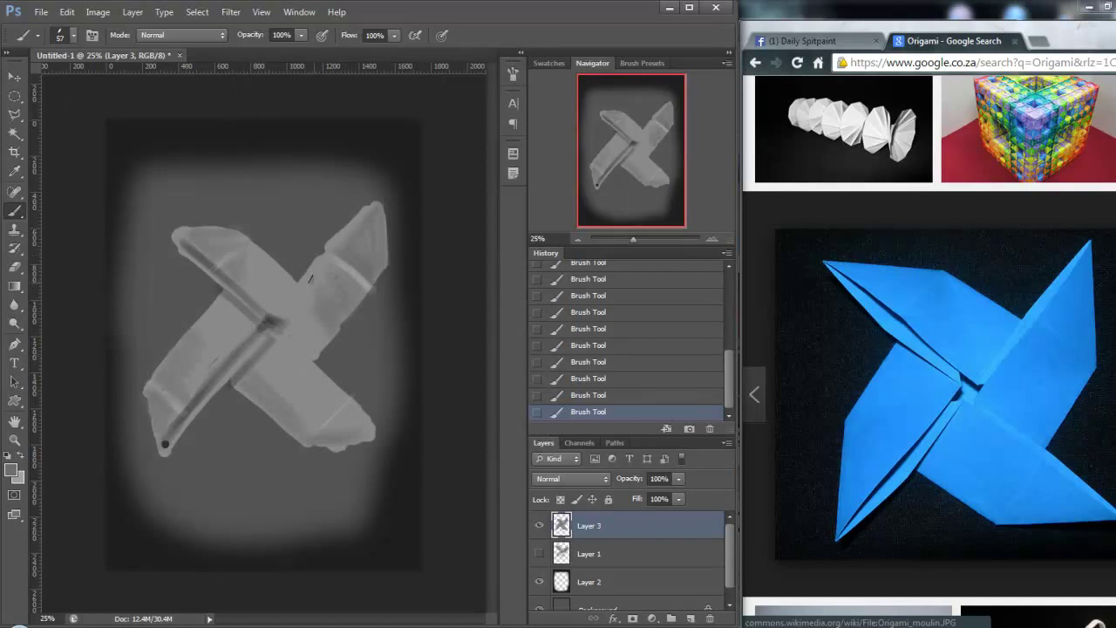
Choose a lighter paint colour and paint light strokes on the upper-right arm
click(12, 469)
key(Return)
drag(301, 277, 374, 208)
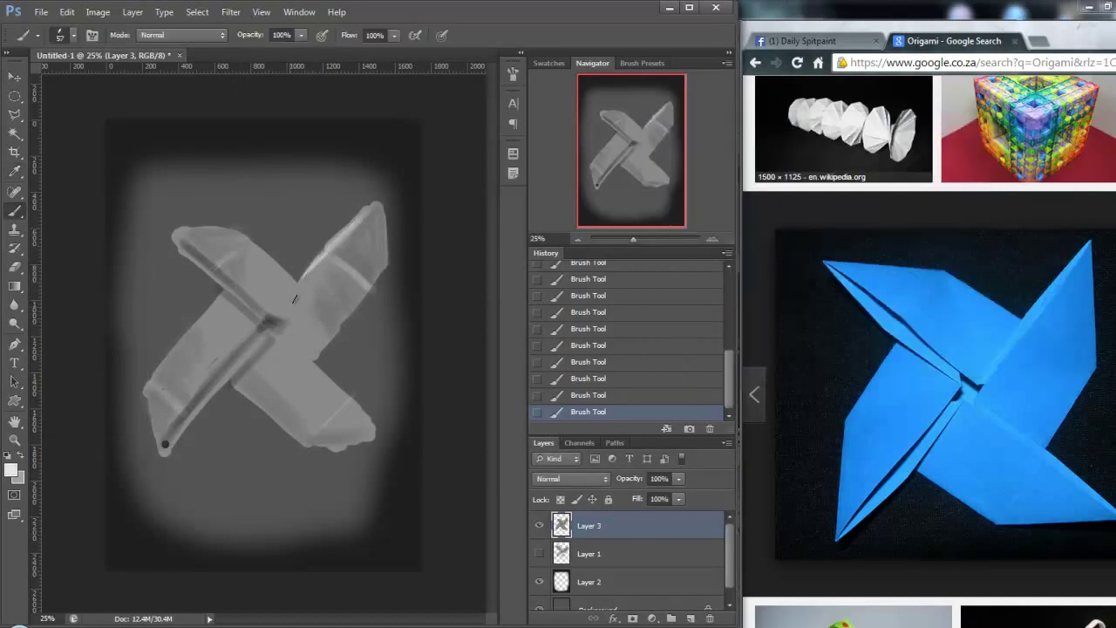
drag(328, 251, 281, 318)
right_click(366, 258)
key(Escape)
right_click(365, 237)
key(Escape)
right_click(332, 285)
key(Escape)
Highlight the edges of all four arms running toward the centre
drag(428, 128, 397, 185)
drag(207, 158, 309, 253)
drag(342, 286, 443, 379)
drag(206, 407, 321, 272)
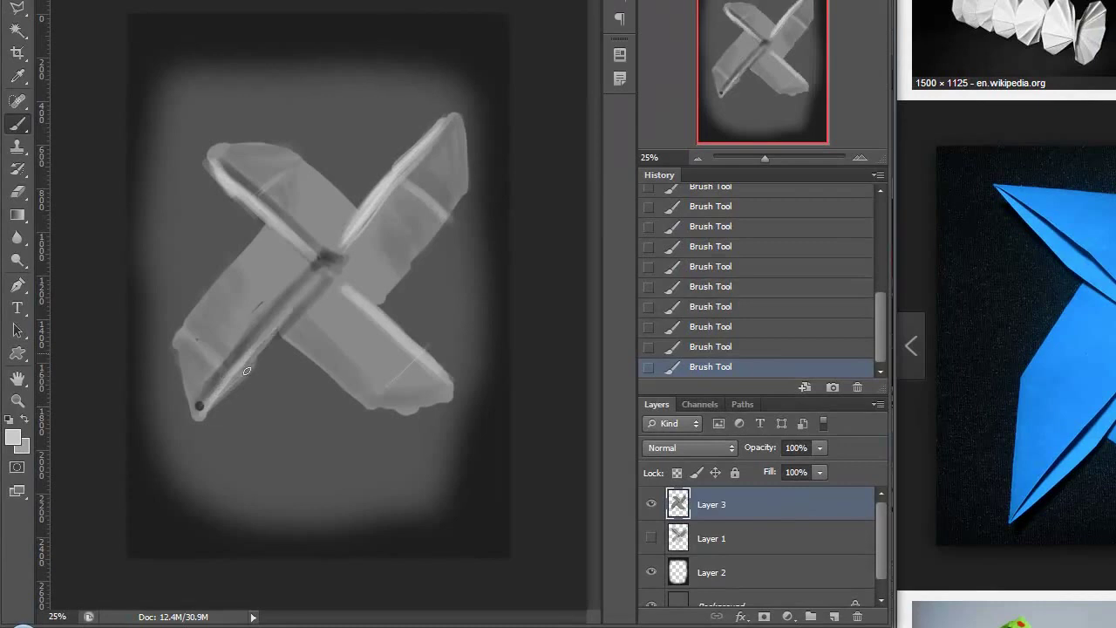
Load a splatter brush set and pick the 36 px splatter brush
right_click(366, 230)
click(619, 253)
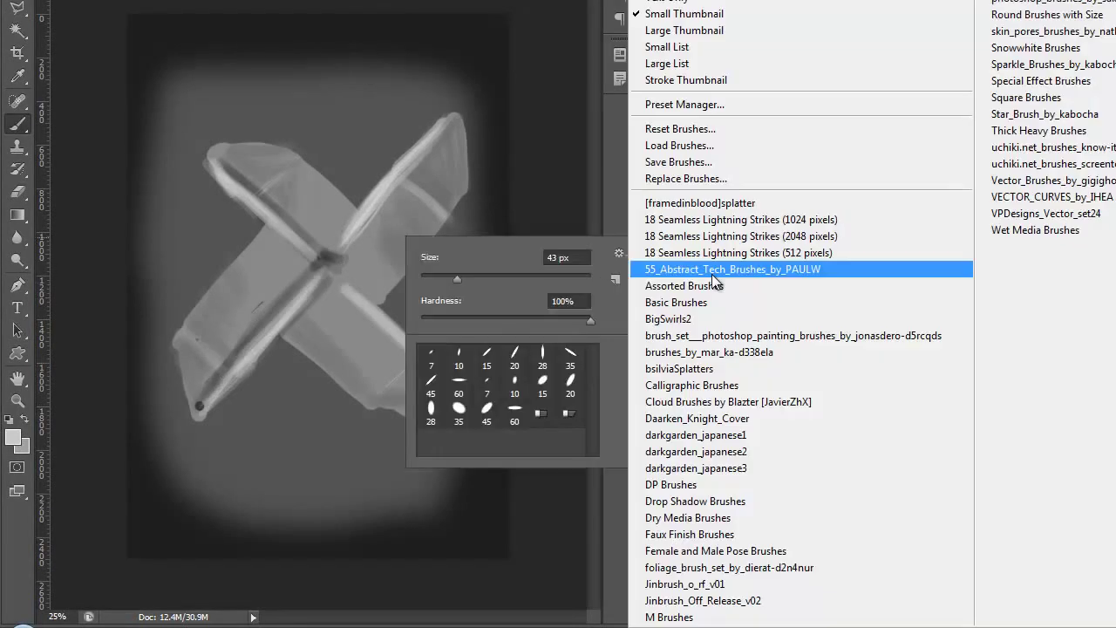
click(698, 282)
key(Return)
click(459, 381)
key(F5)
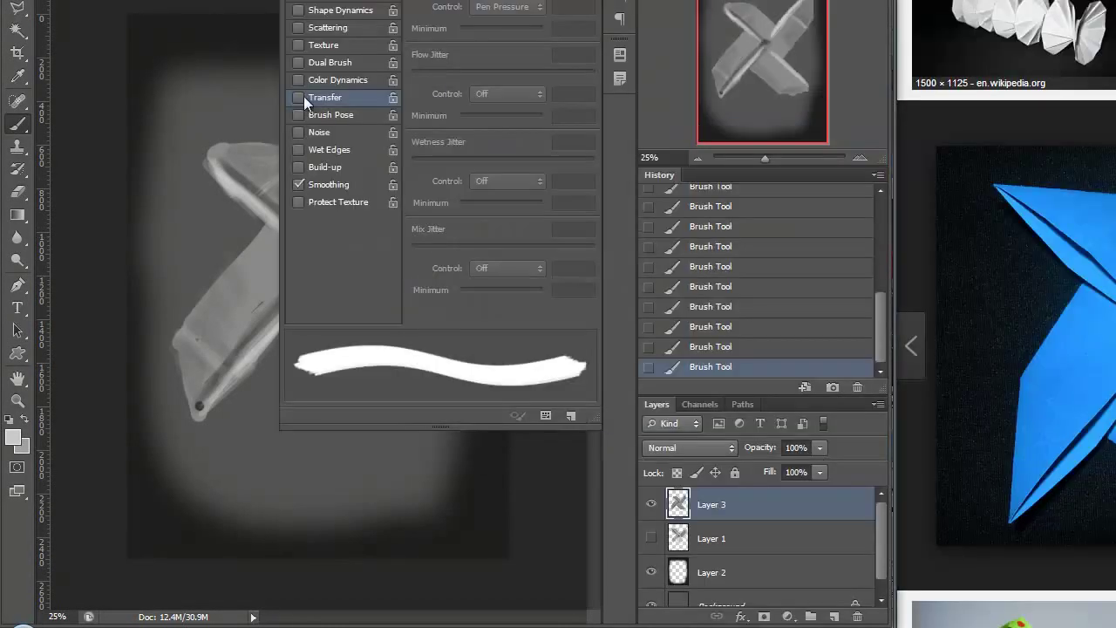
key(F5)
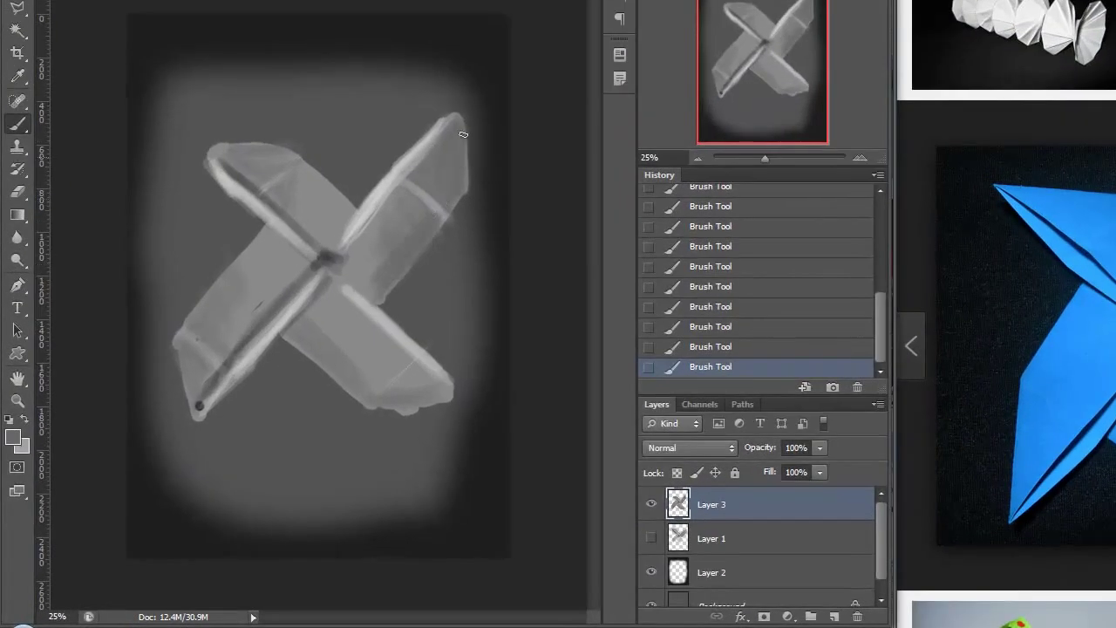
Darken the upper-left and lower-right arms and add light strokes to the lower-left and upper arms
drag(288, 155, 353, 214)
drag(297, 324, 375, 393)
drag(185, 335, 225, 367)
drag(253, 157, 299, 199)
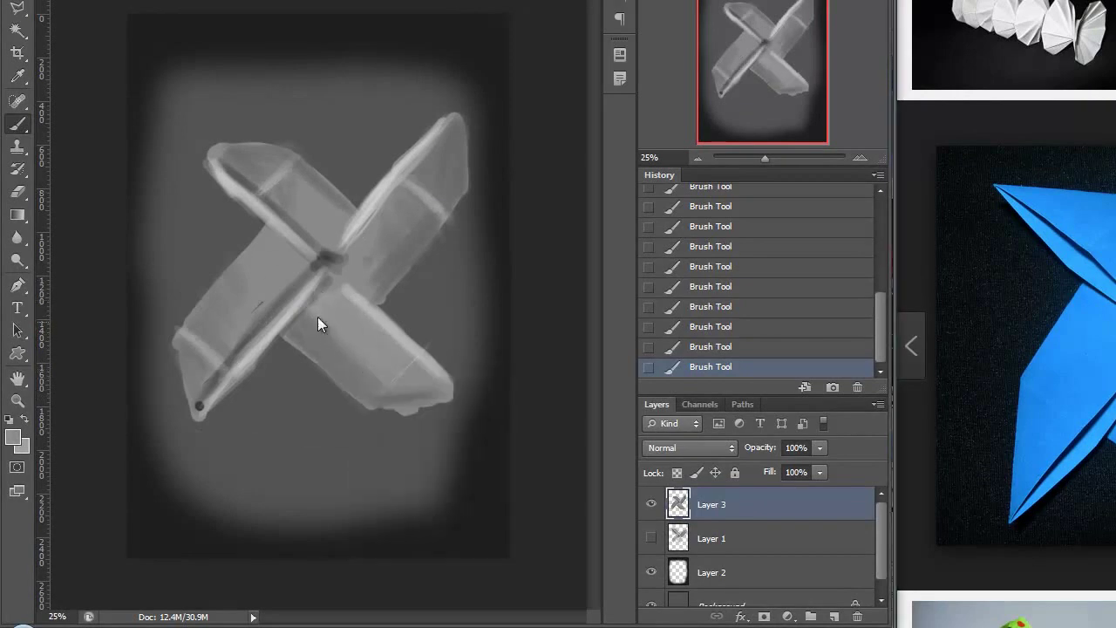
Sample greys near the lower-right arm and repaint its lower edge
click(340, 334)
click(395, 402)
drag(389, 394, 424, 372)
click(417, 354)
click(406, 412)
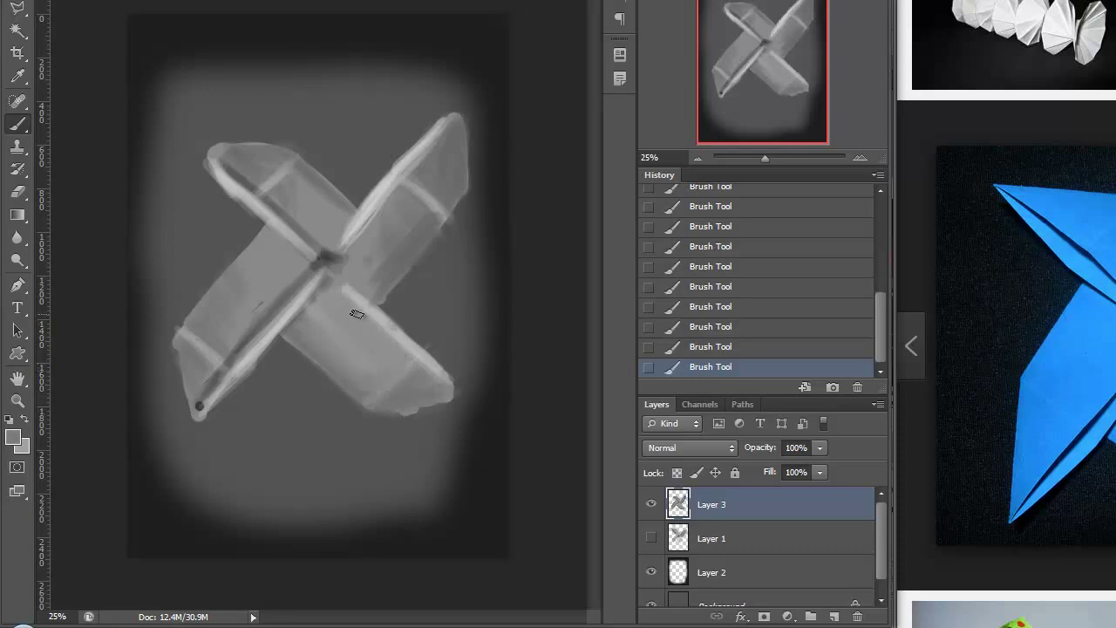
Add sampled light-grey highlights to the upper-right and lower arms
click(359, 276)
drag(353, 277, 369, 231)
drag(313, 435, 333, 408)
click(305, 440)
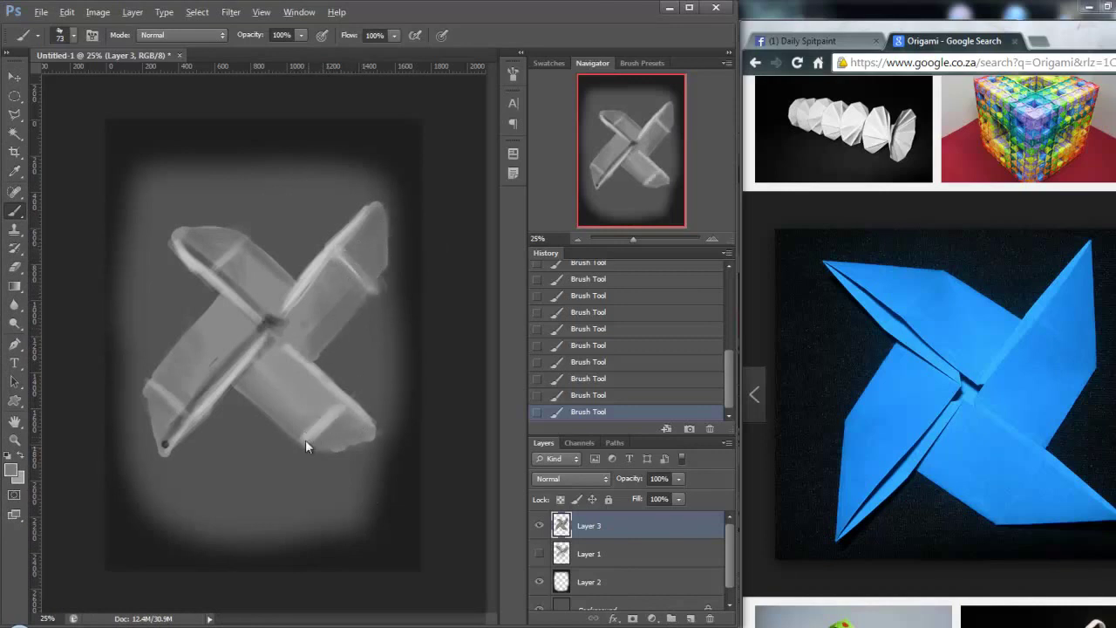
click(275, 280)
drag(295, 308, 315, 286)
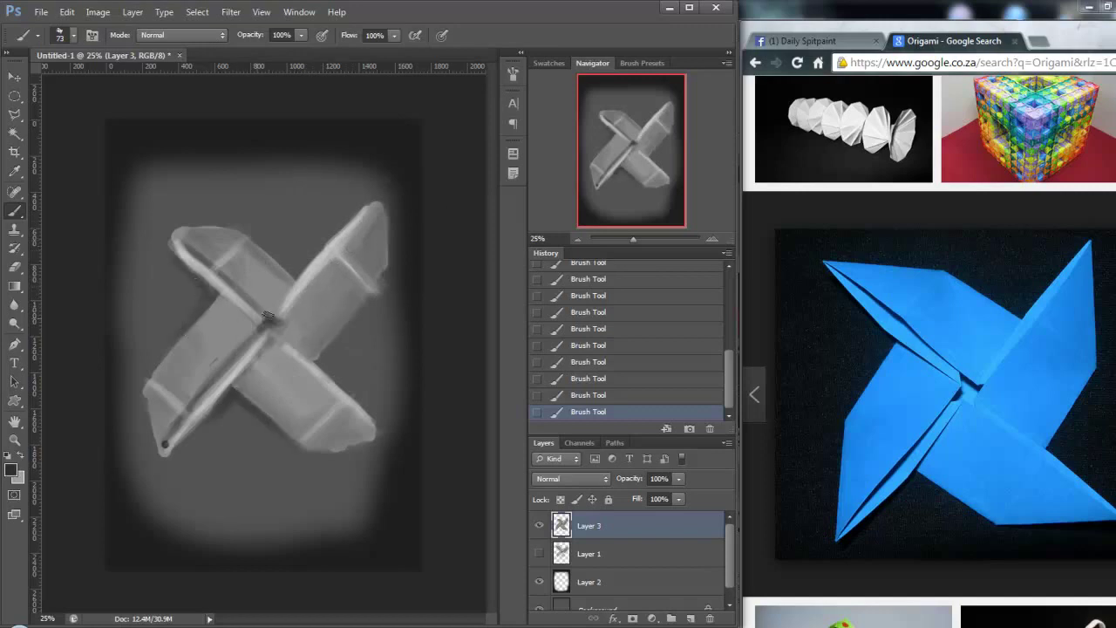
right_click(301, 288)
key(F5)
Sample the dark background grey and paint dark 36 px strokes along the upper-left arm
click(471, 65)
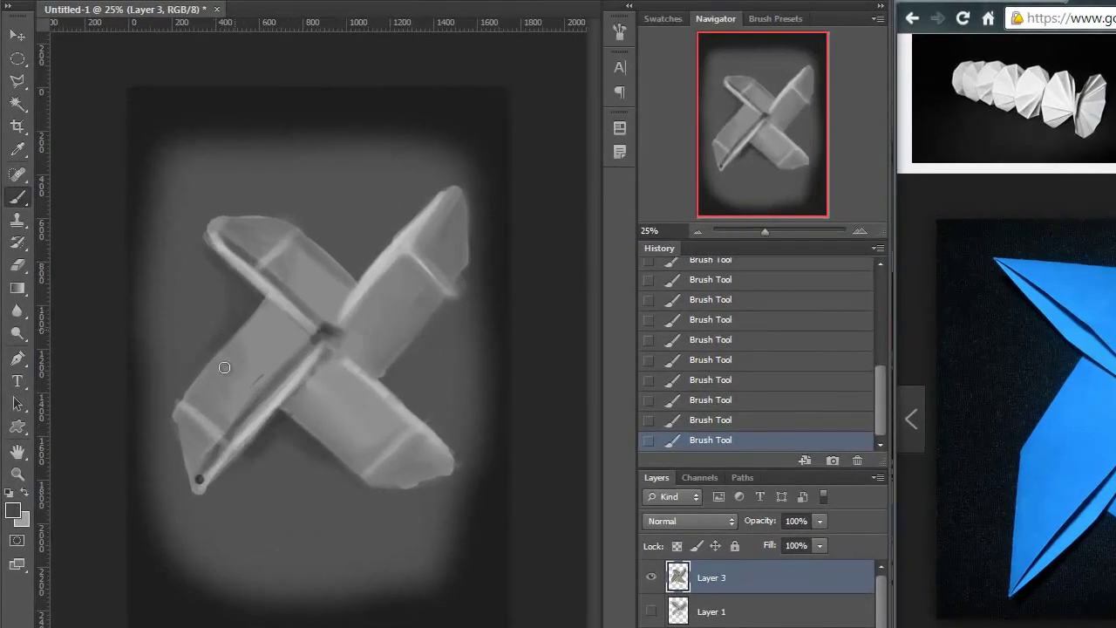
click(401, 375)
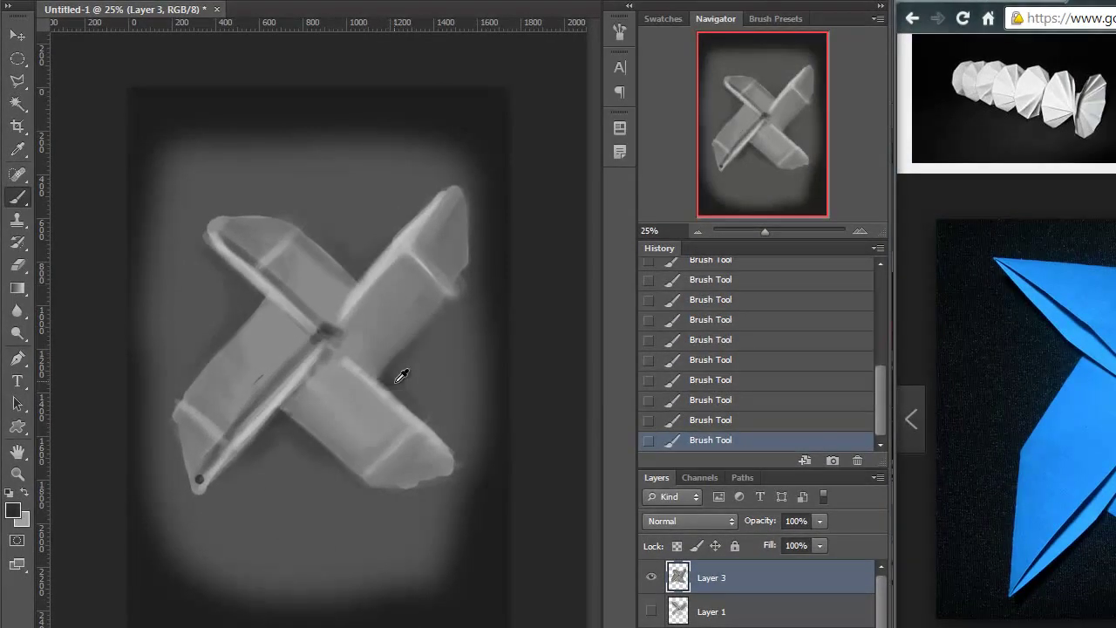
right_click(427, 340)
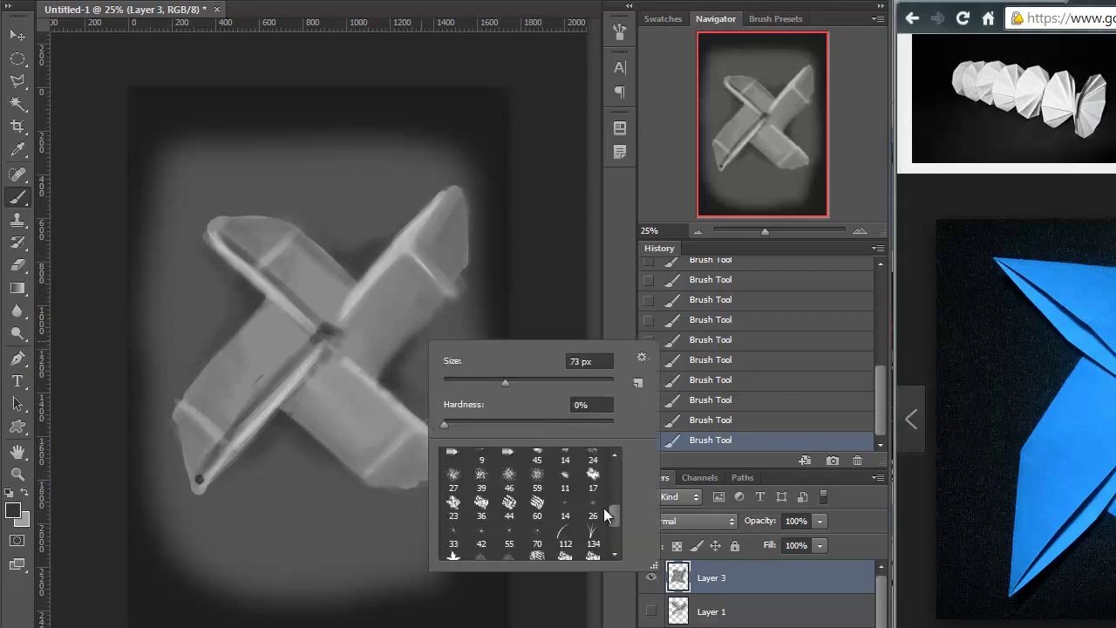
click(92, 37)
click(92, 37)
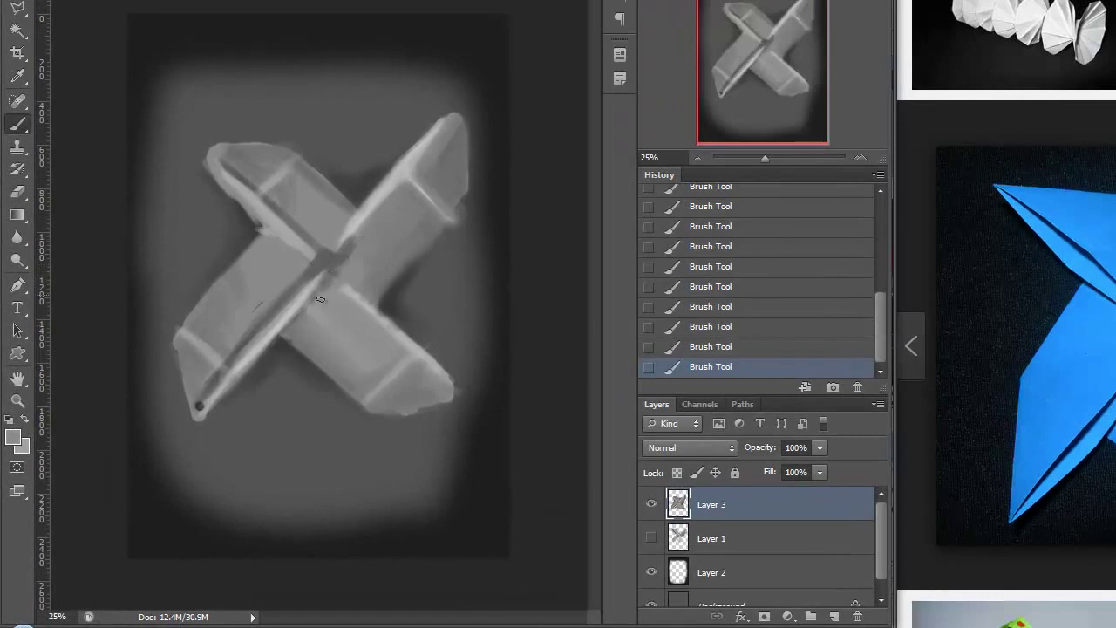
right_click(266, 331)
key(Escape)
right_click(270, 307)
click(293, 335)
key(Return)
drag(175, 246, 251, 319)
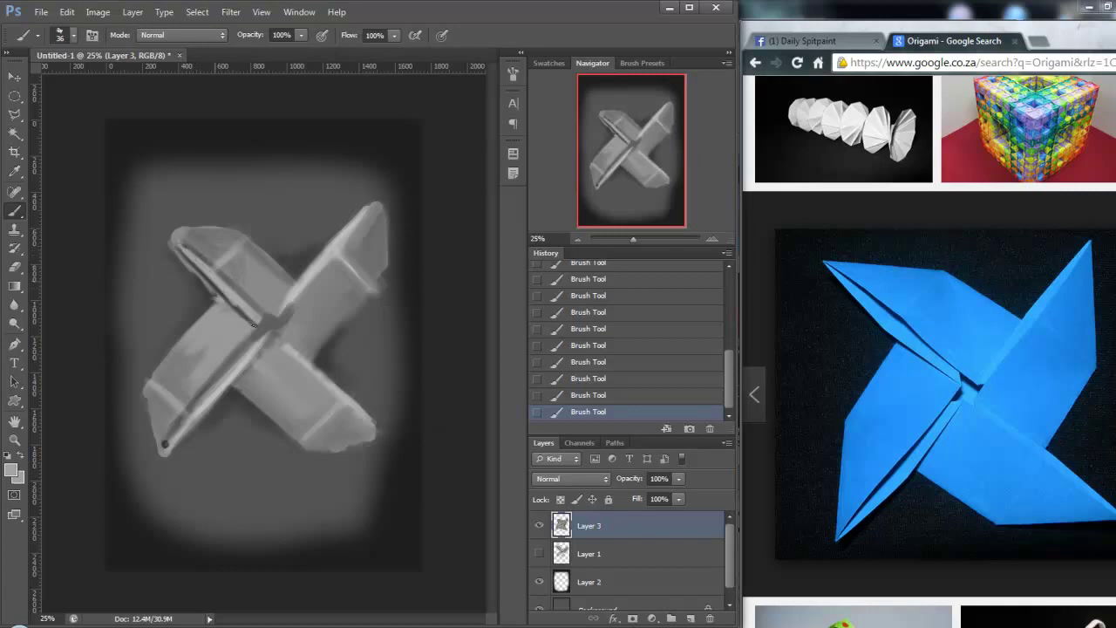
Shade the upper-left arm's folds at 61–72 px, lightening near the centre and darkening its edge
right_click(214, 272)
click(253, 301)
key(Return)
drag(284, 268, 189, 268)
key(F5)
click(419, 142)
key(F5)
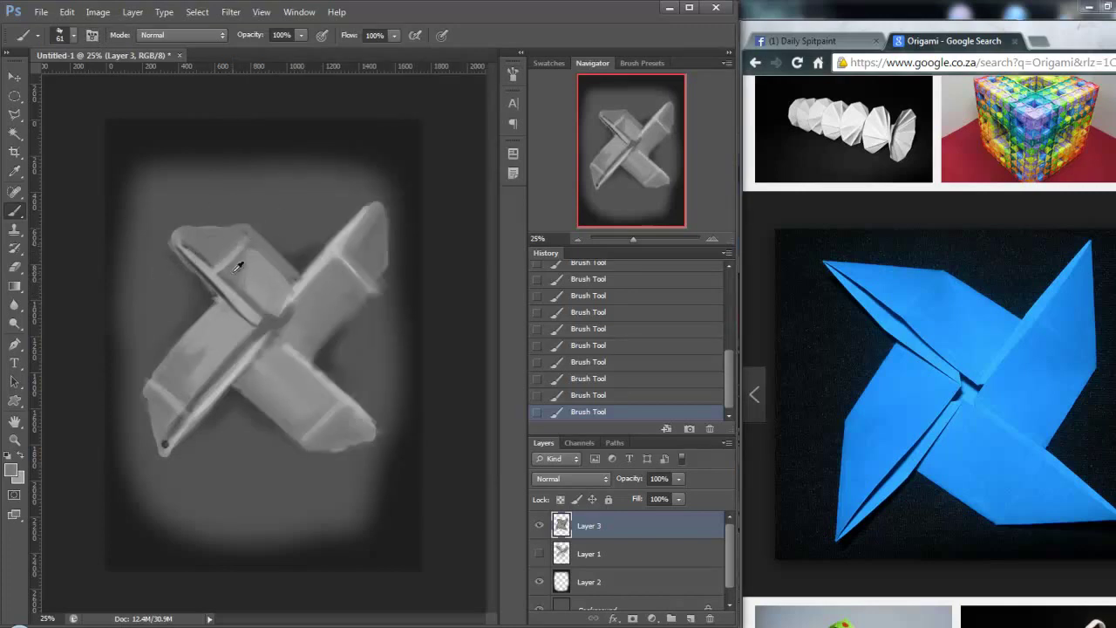
drag(234, 231, 287, 265)
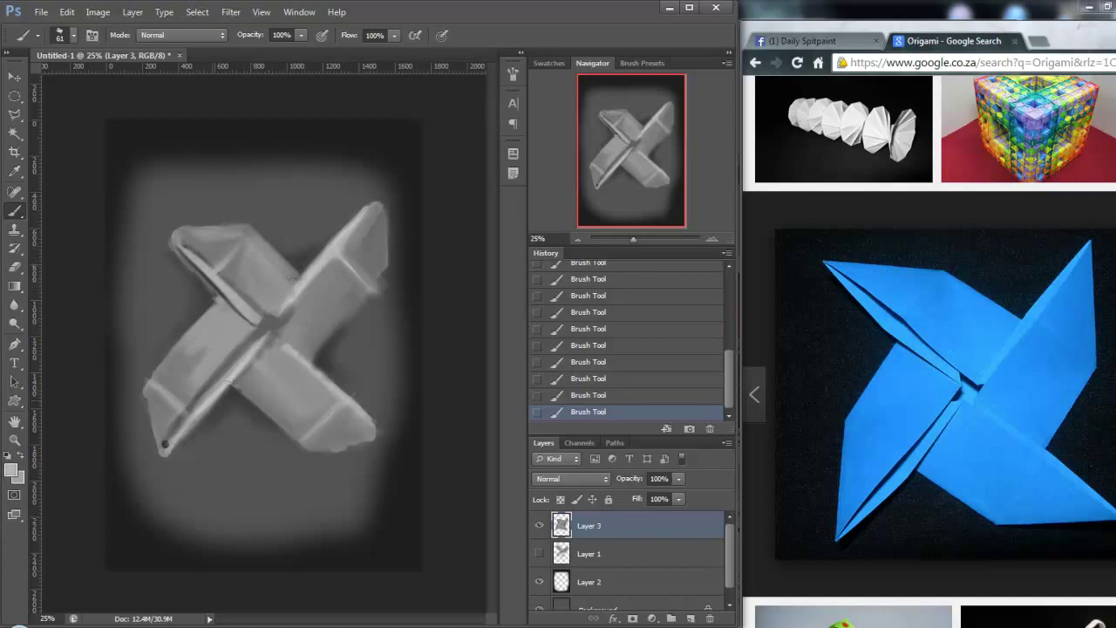
click(271, 553)
drag(225, 297, 277, 319)
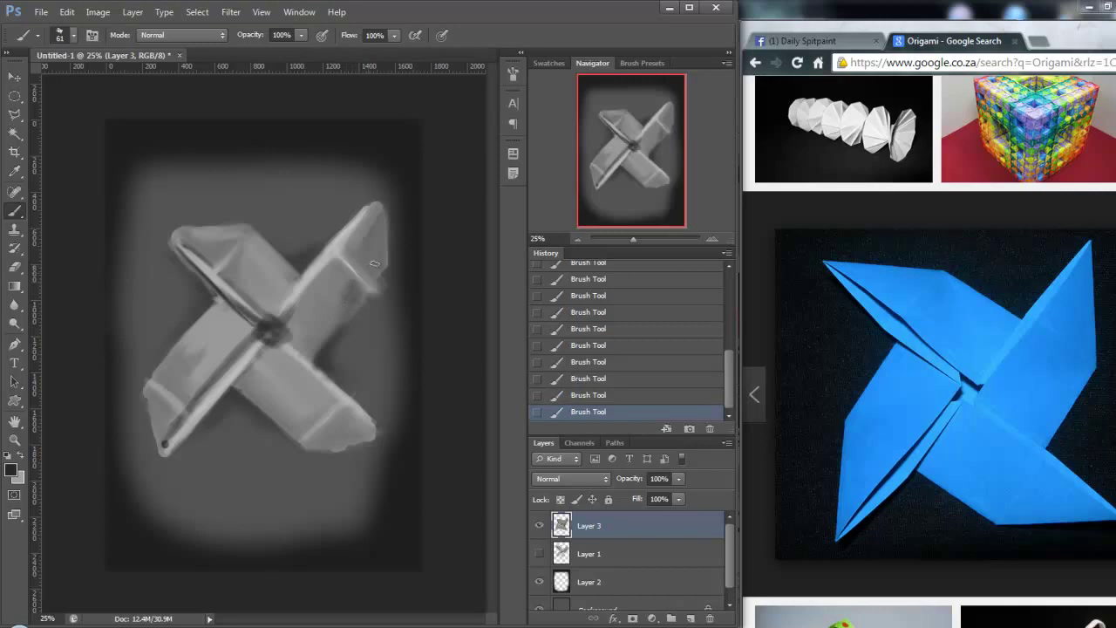
key(bracketright)
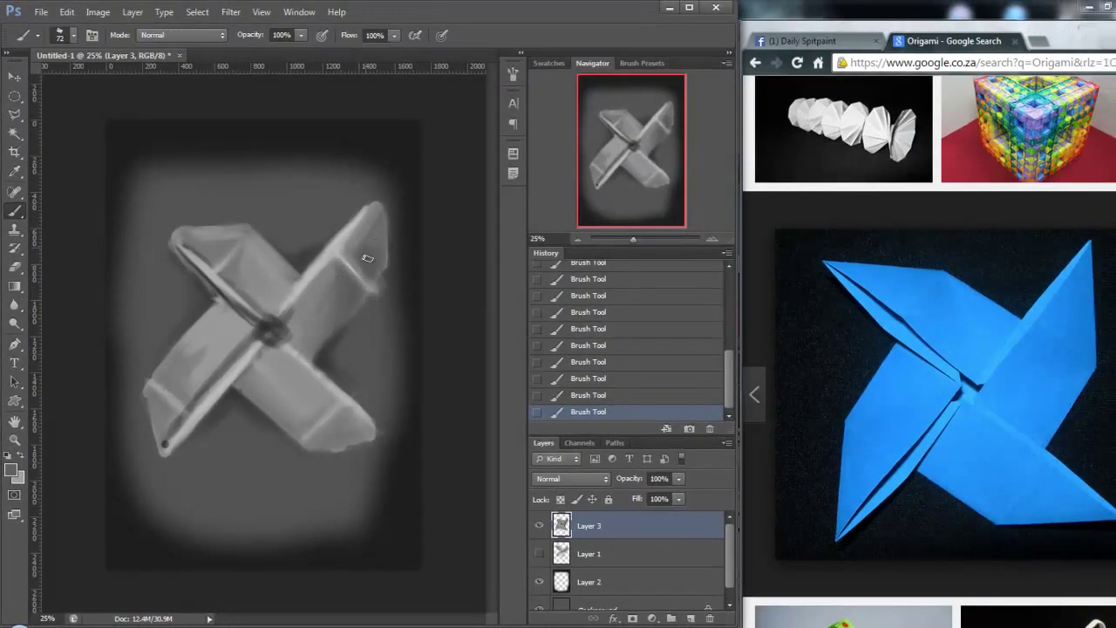
drag(246, 274, 234, 236)
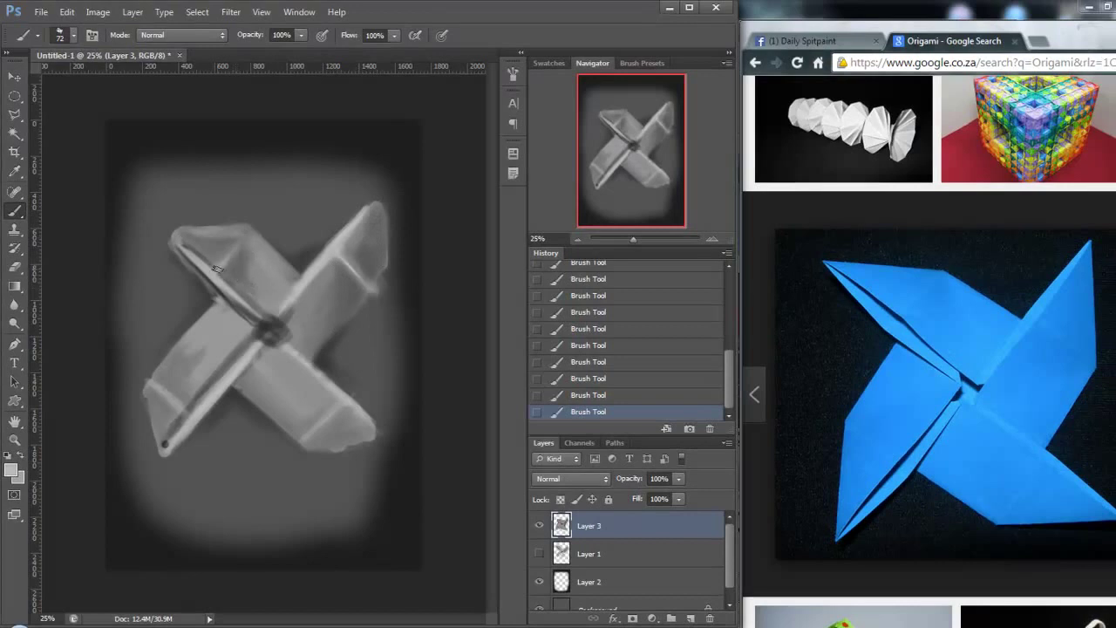
Repaint the lower-left stick with greys sampled from the painting
click(176, 405)
click(205, 349)
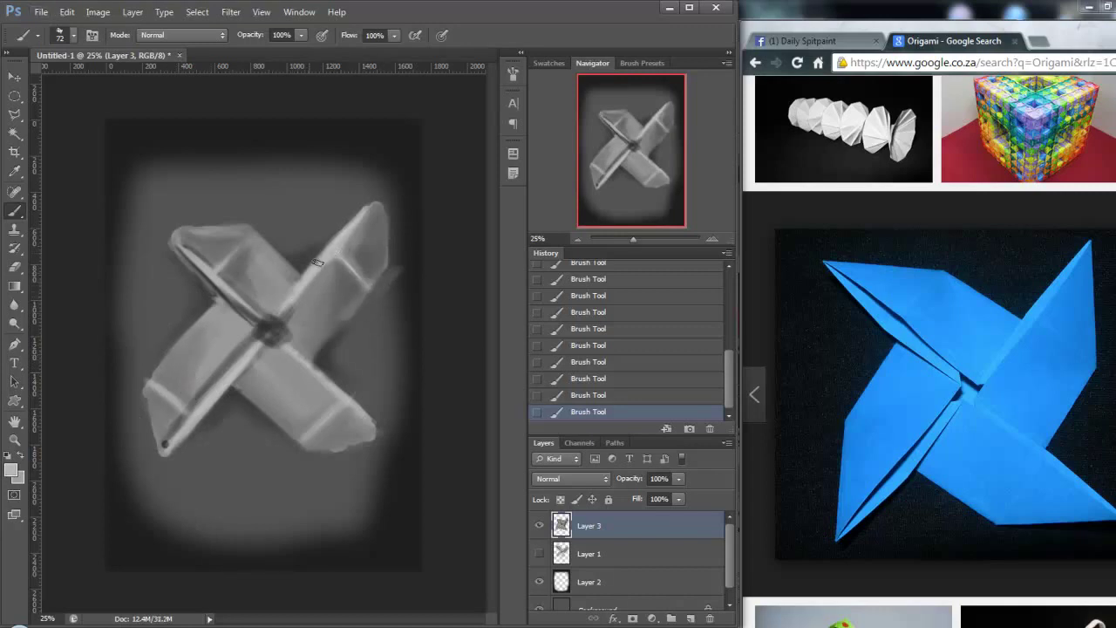
right_click(286, 410)
key(Escape)
click(192, 382)
drag(202, 396, 232, 366)
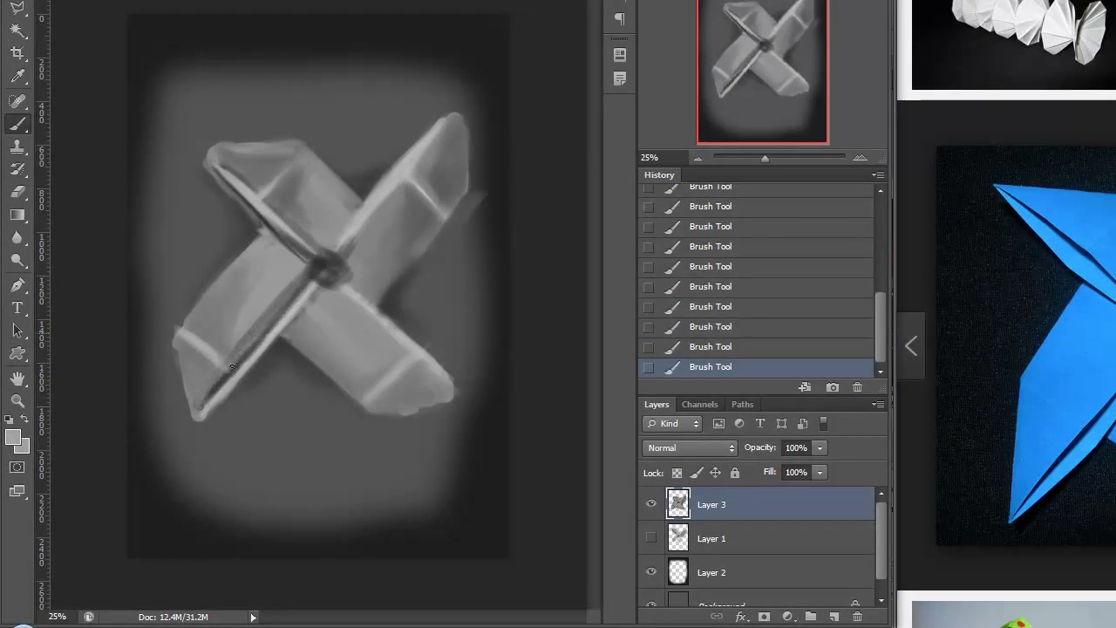
click(211, 412)
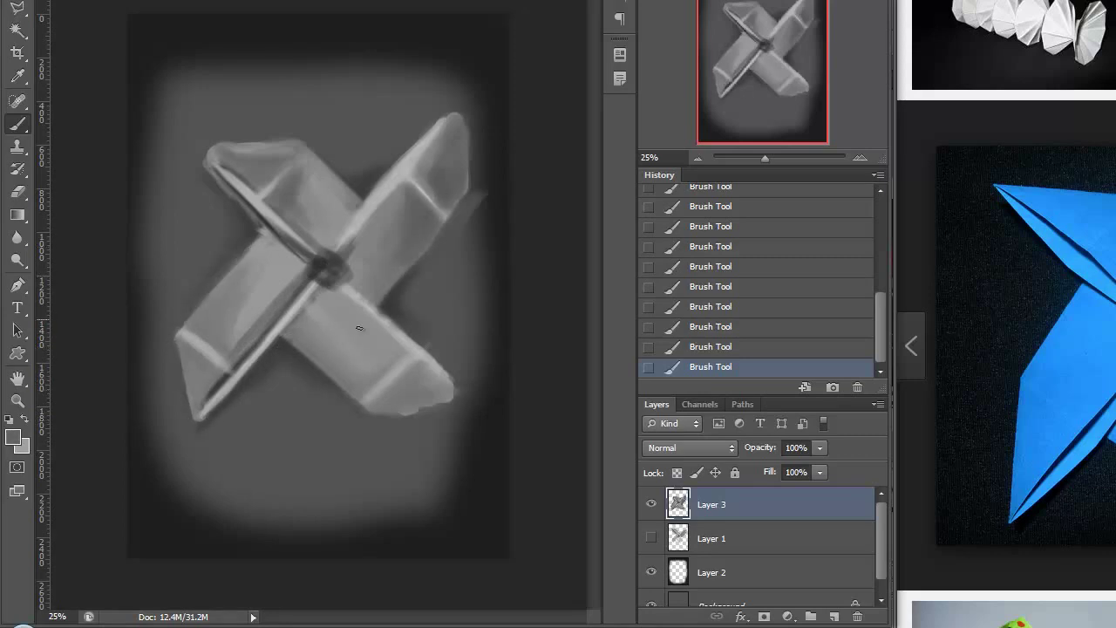
Brighten the lower-right arm's tip and darken the stick from lower-left up to the centre
right_click(419, 398)
key(Escape)
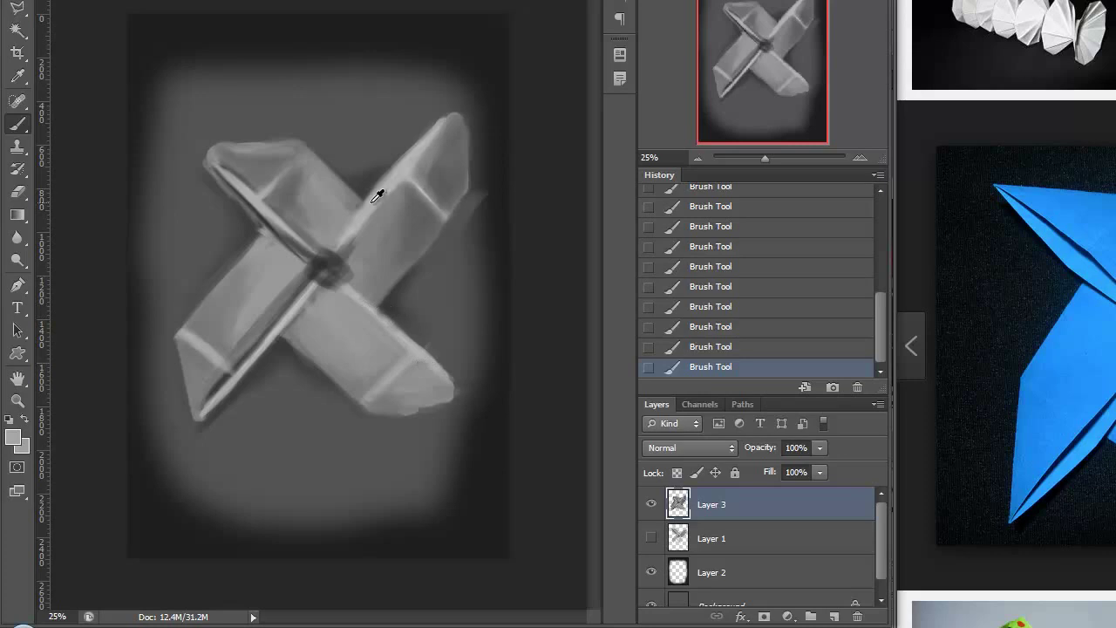
drag(440, 371, 461, 397)
right_click(336, 253)
drag(209, 403, 337, 249)
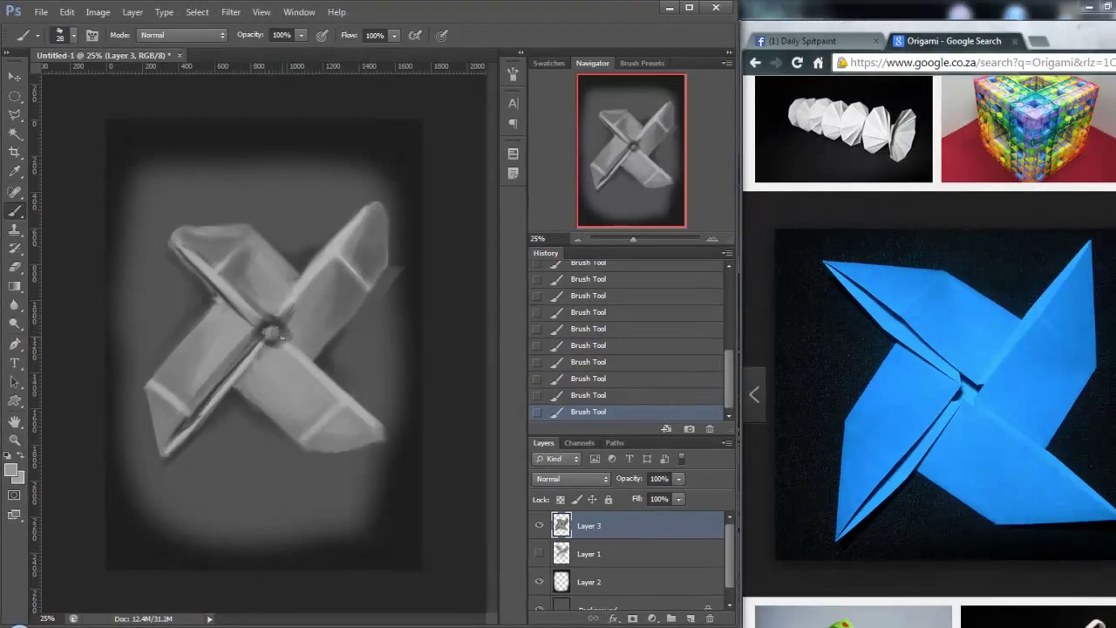
right_click(332, 345)
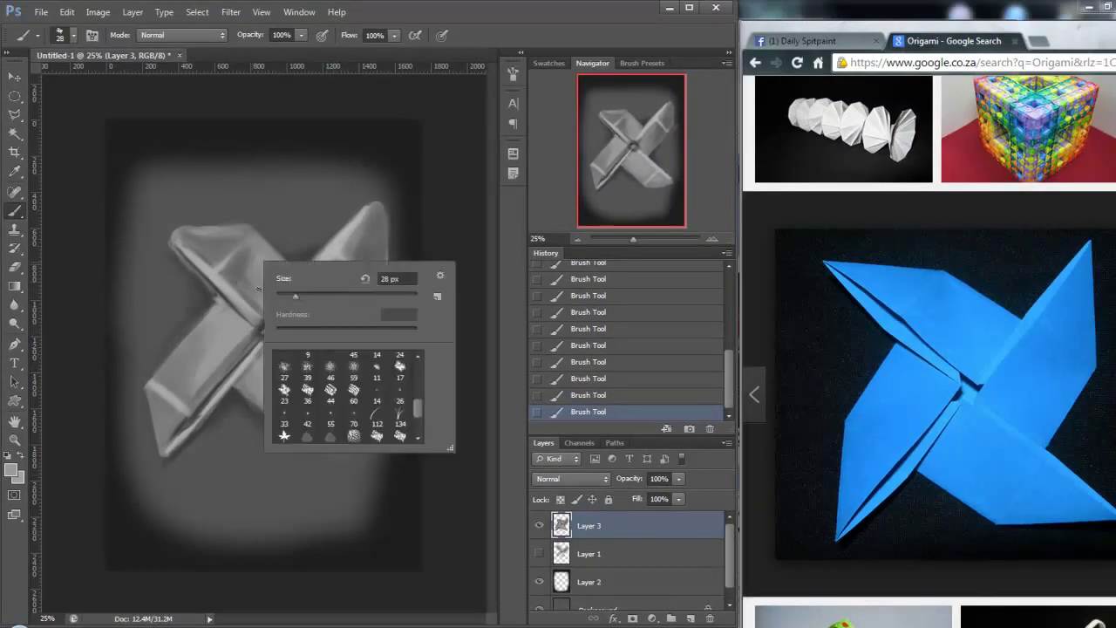
drag(240, 222, 174, 226)
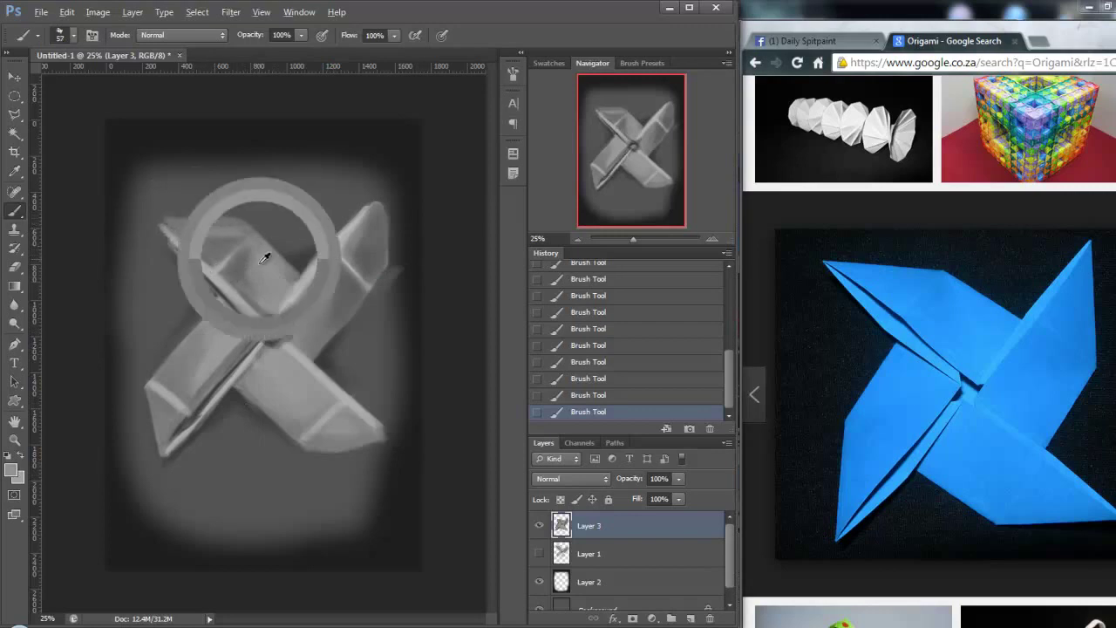
drag(209, 382, 262, 333)
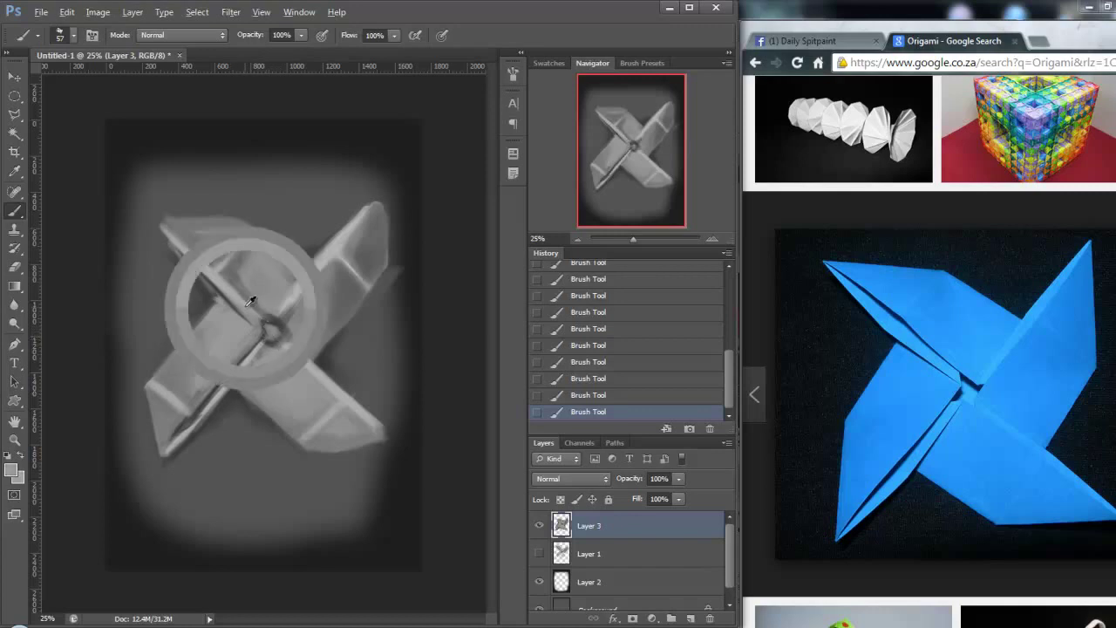
key(ctrl+alt+z)
key(ctrl+alt+z)
key(ctrl+alt+z)
key(ctrl+shift+z)
key(ctrl+shift+z)
key(ctrl+shift+z)
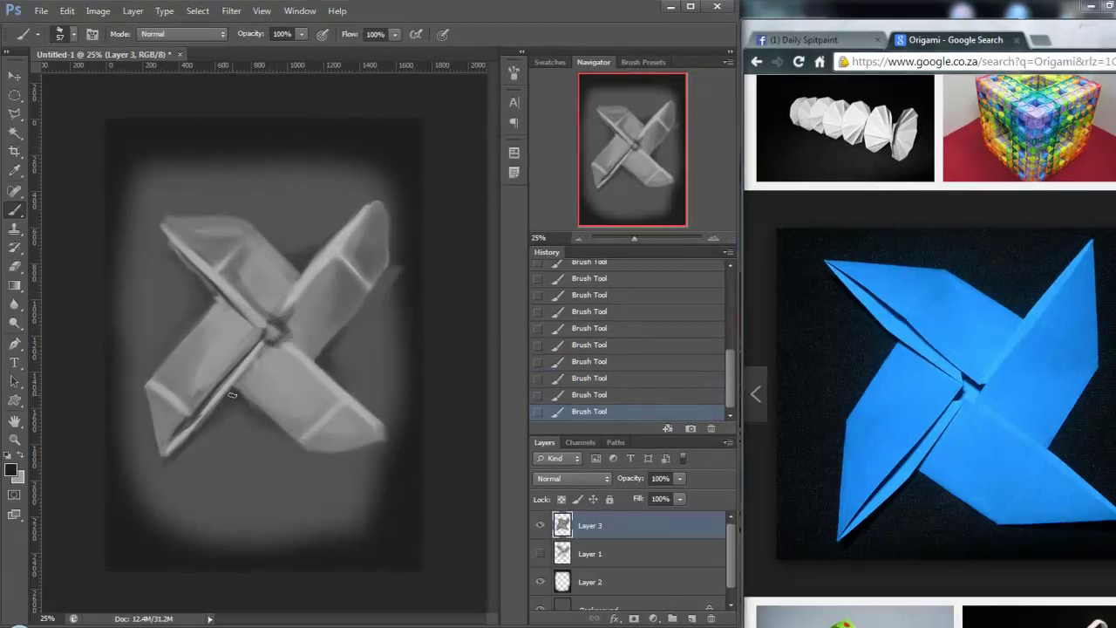
Darken an arm edge and cover the centre junction's dark smudges with sampled lighter grey
scroll(up, 3)
drag(319, 204, 369, 200)
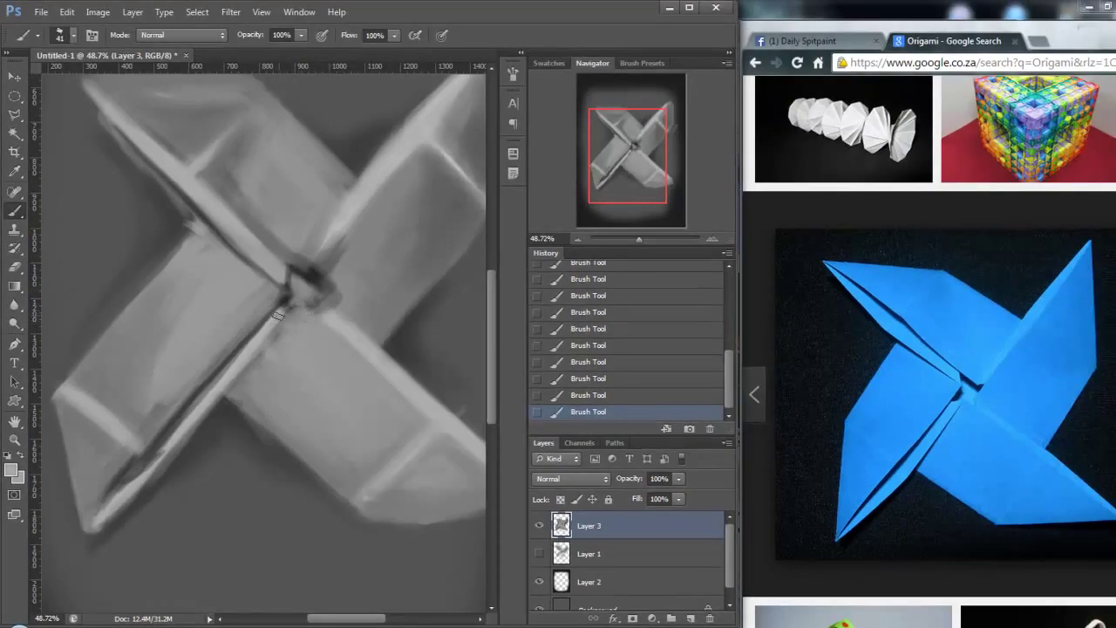
click(381, 264)
click(307, 311)
click(356, 251)
click(389, 246)
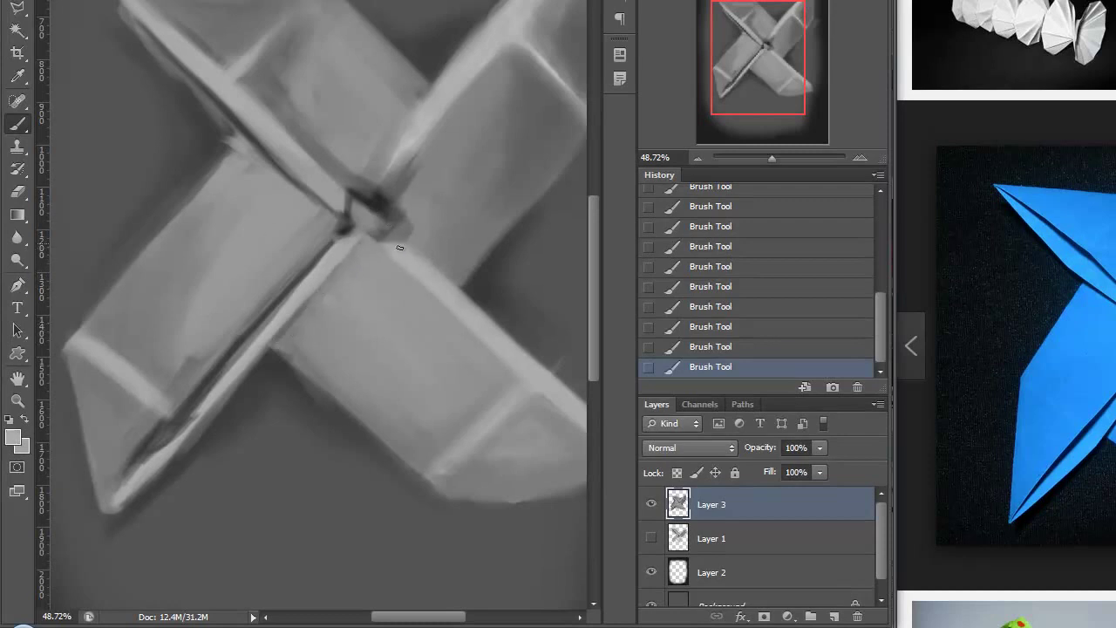
click(394, 233)
drag(382, 211, 400, 229)
drag(396, 187, 406, 222)
click(411, 137)
drag(397, 147, 366, 193)
Switch to an 11 px brush and brighten the upper edge of the lower arm
drag(393, 231, 314, 214)
right_click(403, 310)
key(Return)
drag(384, 227, 349, 314)
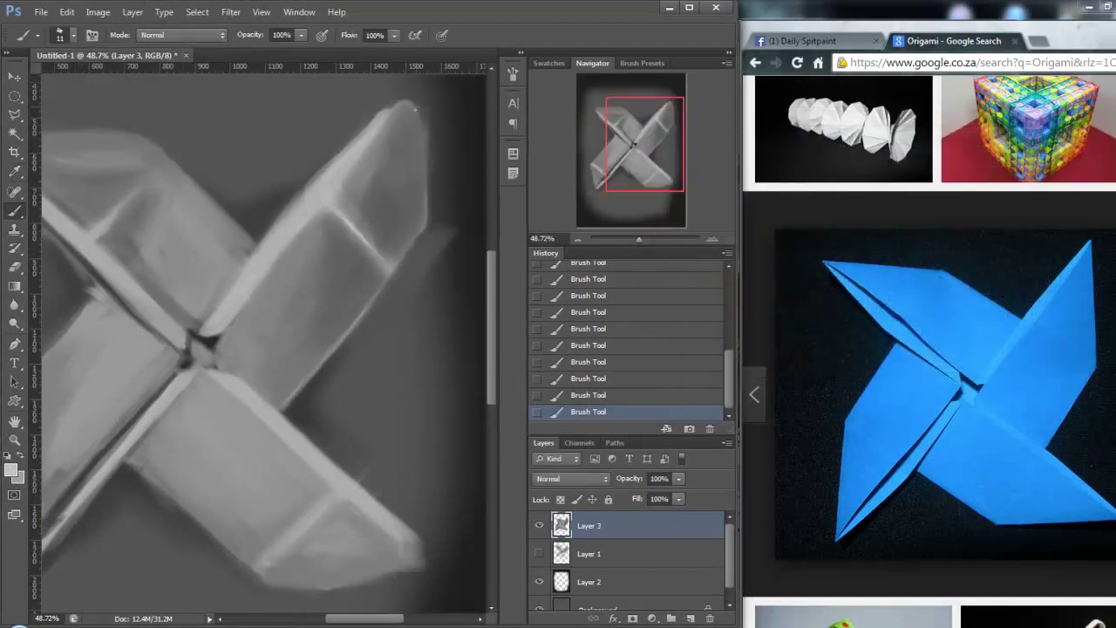
drag(150, 499, 375, 422)
drag(445, 357, 383, 310)
drag(360, 195, 356, 349)
drag(174, 205, 369, 260)
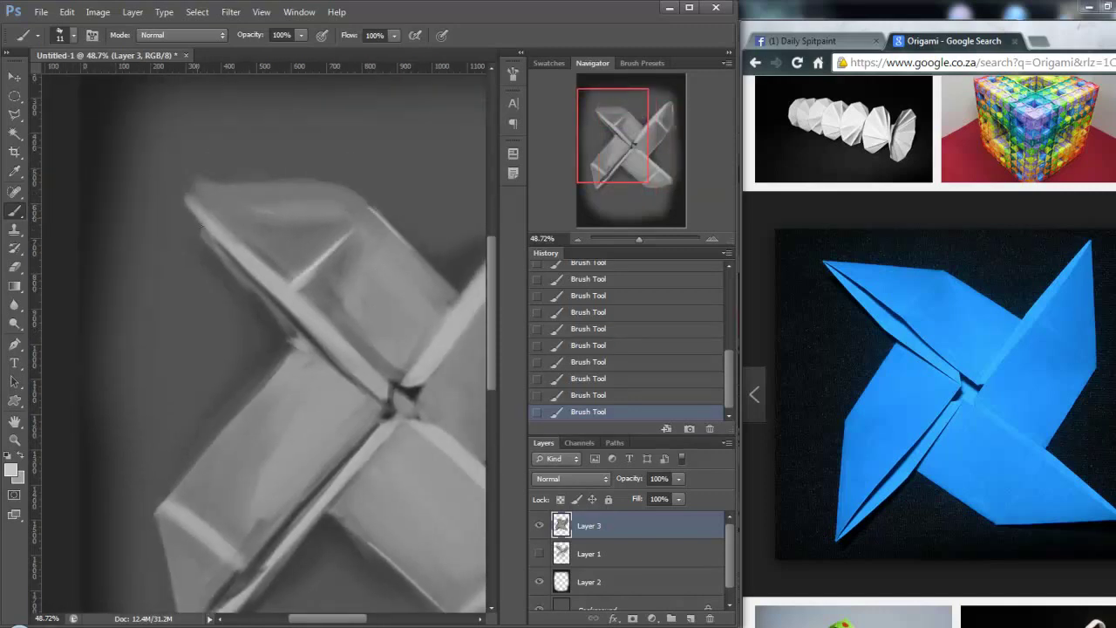
drag(291, 340, 366, 394)
scroll(down, 3)
Resize the brush to 33 then 11 px and accept a light grey foreground colour
right_click(227, 375)
text(33)
key(Return)
right_click(253, 371)
text(11)
key(Return)
click(12, 471)
key(Return)
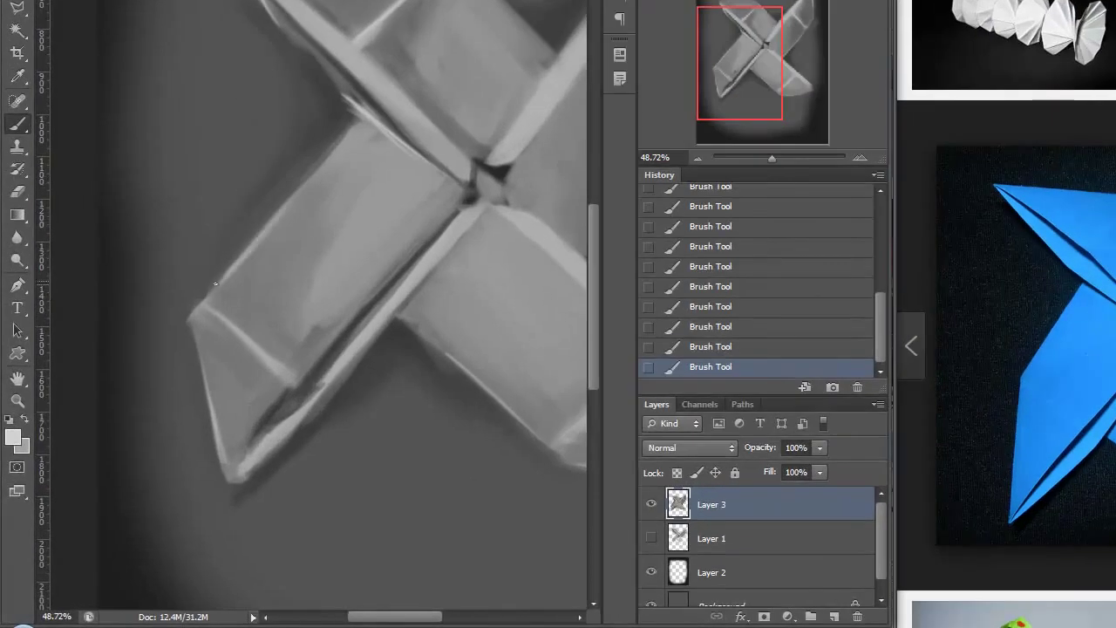
Set the brush to 26 px and darken the upper edge of the right arm
scroll(up, 3)
right_click(238, 262)
text(26)
key(Return)
right_click(259, 286)
key(Escape)
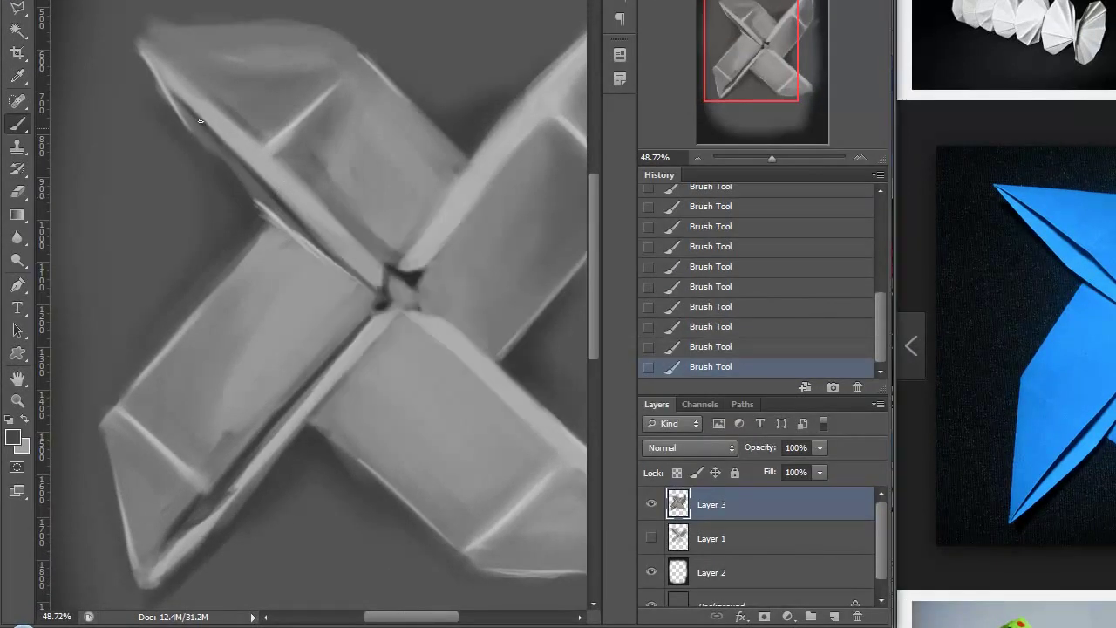
drag(358, 311, 352, 173)
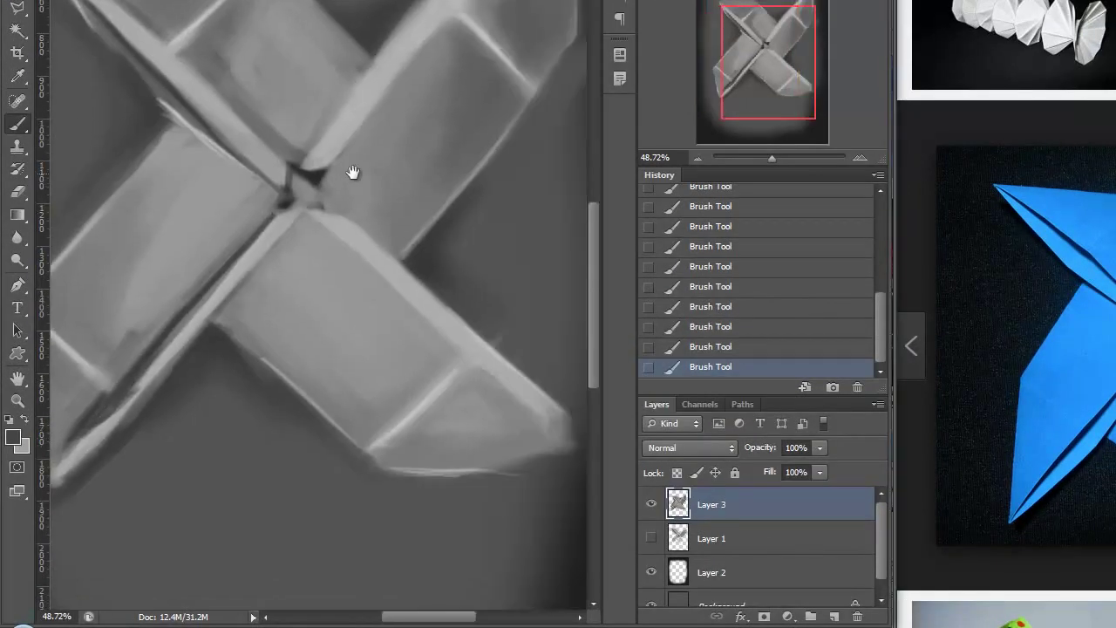
scroll(down, 3)
scroll(up, 3)
right_click(416, 261)
key(Escape)
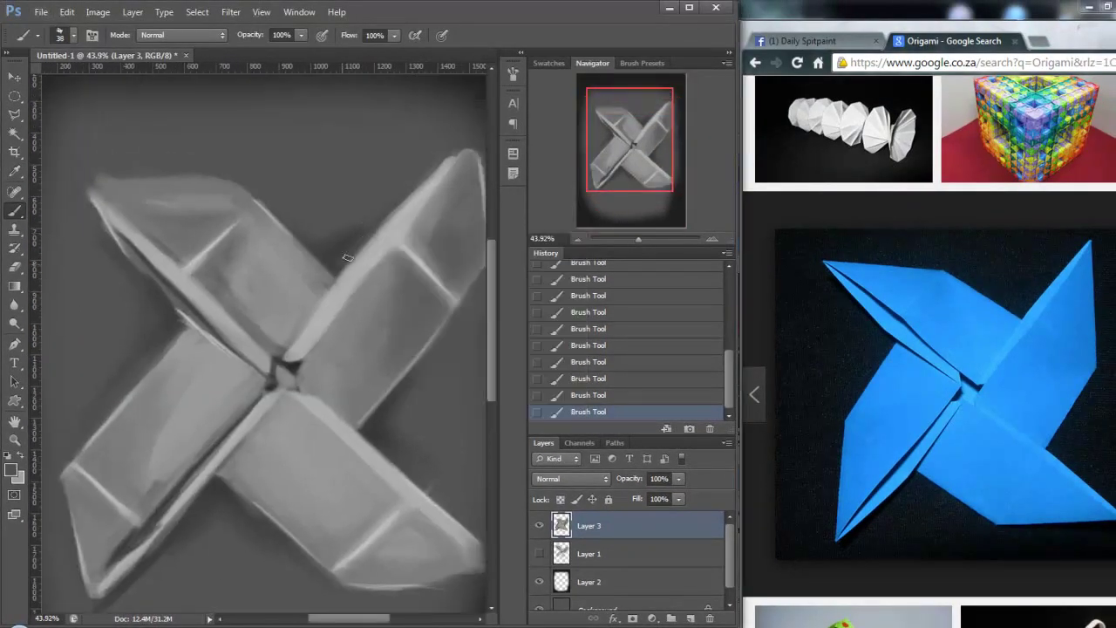
right_click(370, 254)
key(Escape)
drag(409, 179, 388, 218)
Step back two strokes to compare, then restore the latest strokes
scroll(down, 3)
scroll(left, 3)
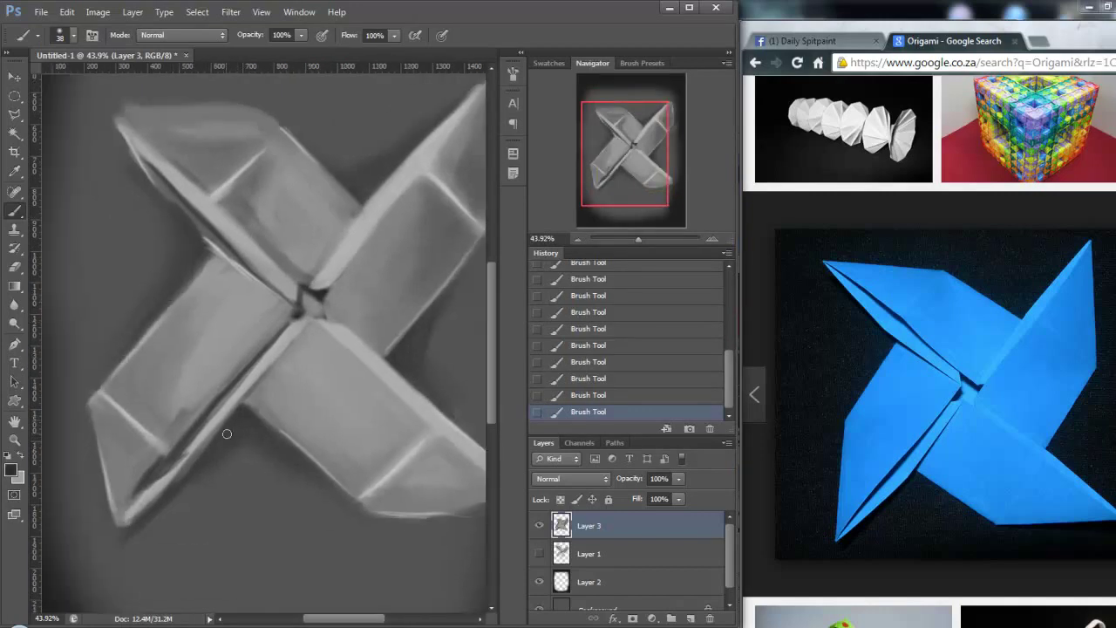
key(ctrl+alt+z)
key(ctrl+alt+z)
key(ctrl+shift+z)
key(ctrl+shift+z)
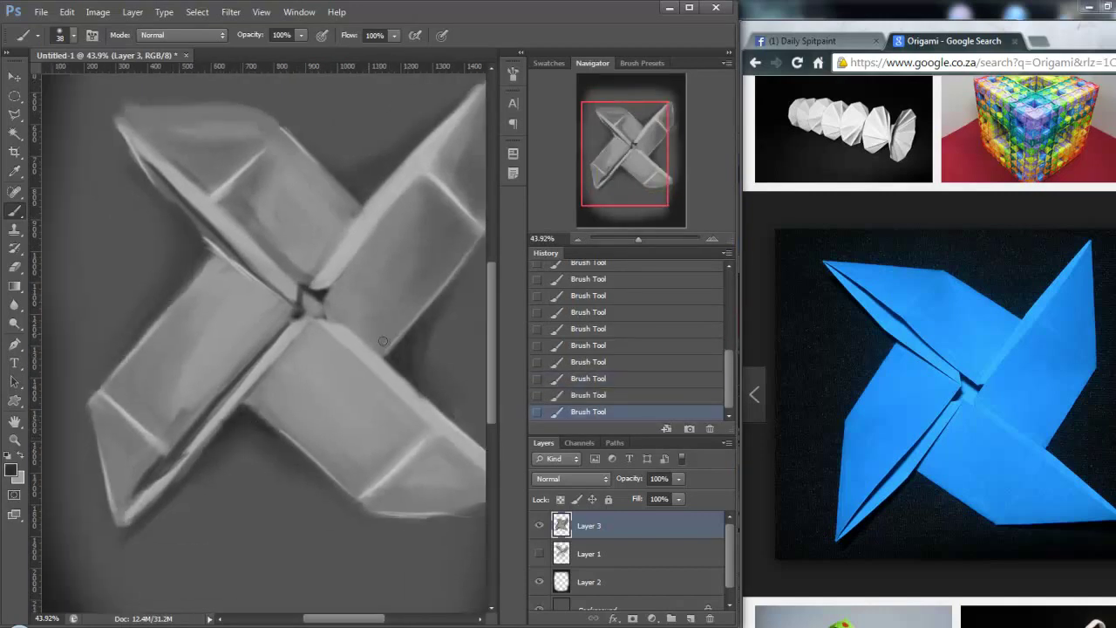
With a 54 px brush, brighten the arm near the centre and add faint light strokes
scroll(down, 3)
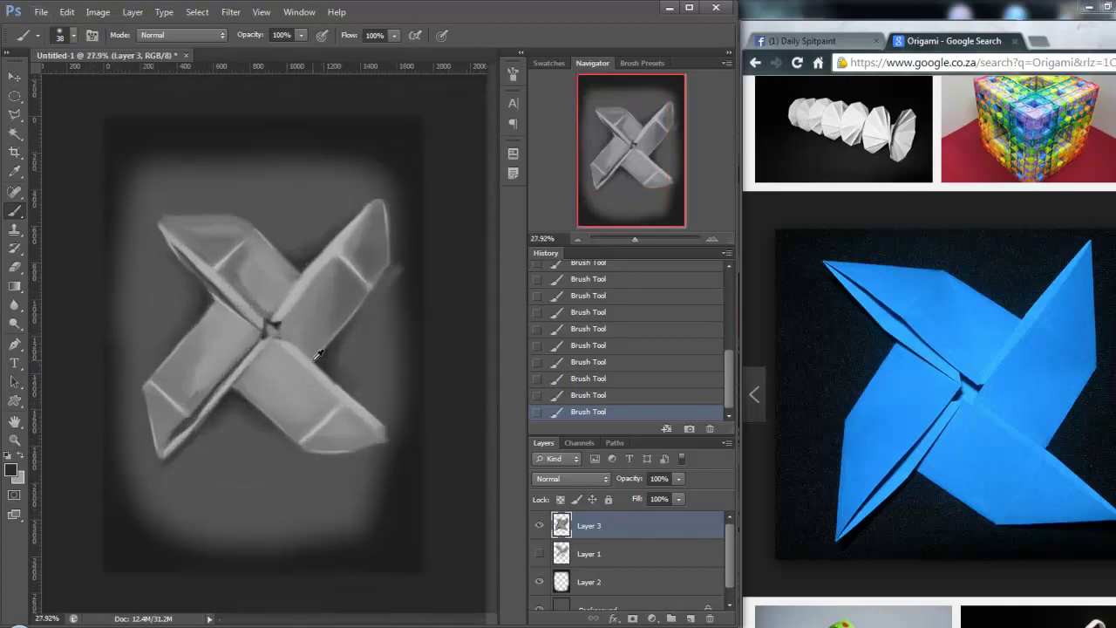
scroll(up, 3)
right_click(371, 417)
drag(390, 447, 398, 447)
key(F5)
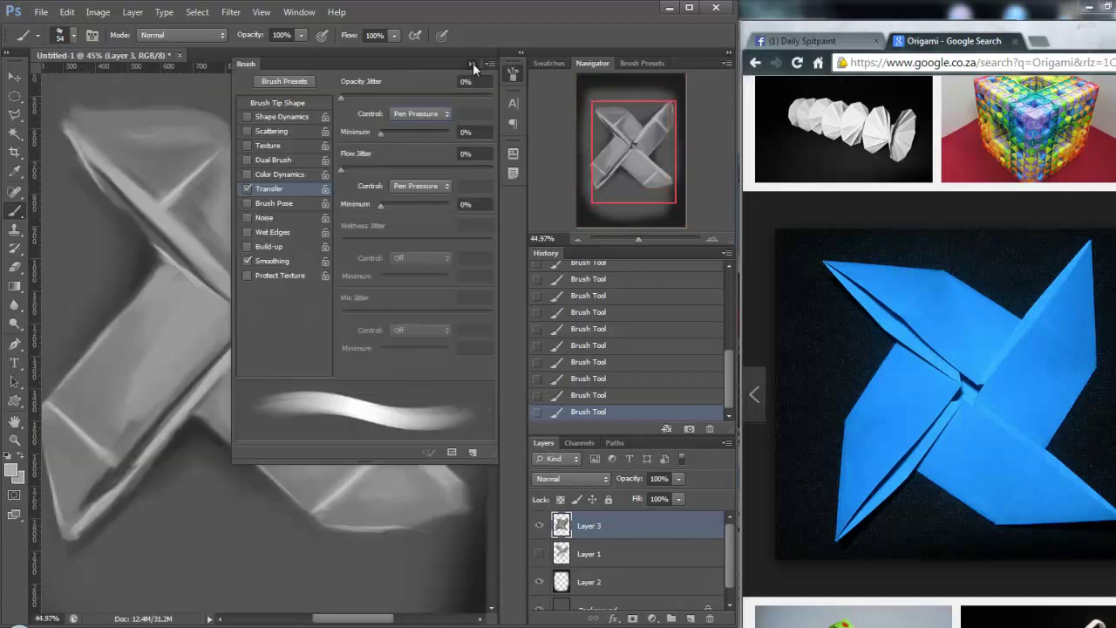
key(F5)
drag(343, 249, 307, 311)
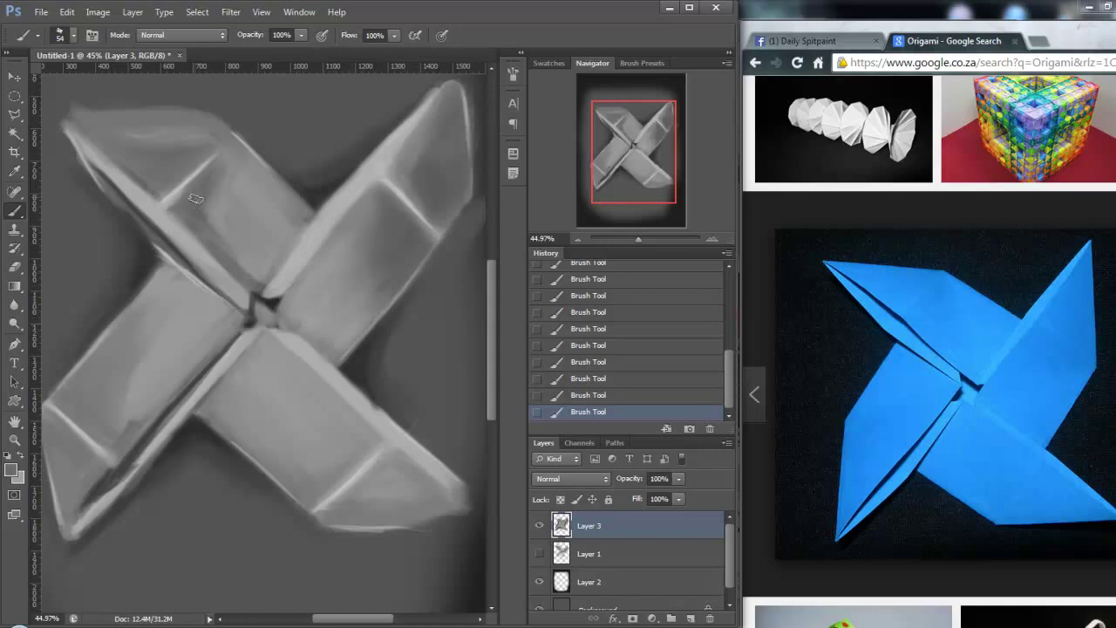
drag(224, 183, 225, 224)
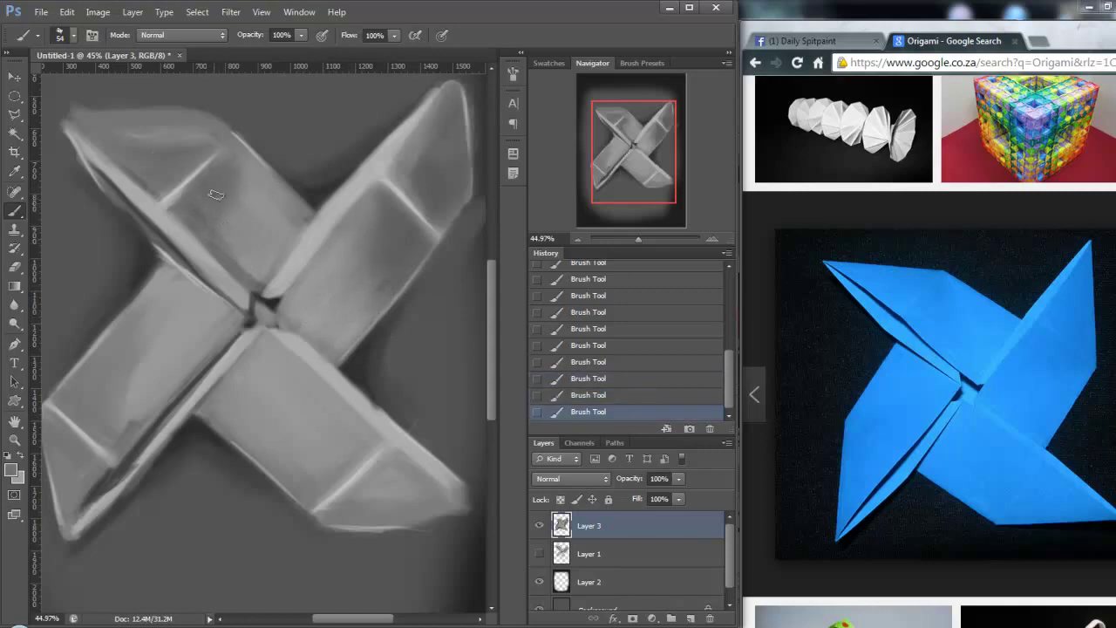
Compare the recent highlight strokes on the upper-left arm by undoing and redoing them
drag(177, 121, 242, 215)
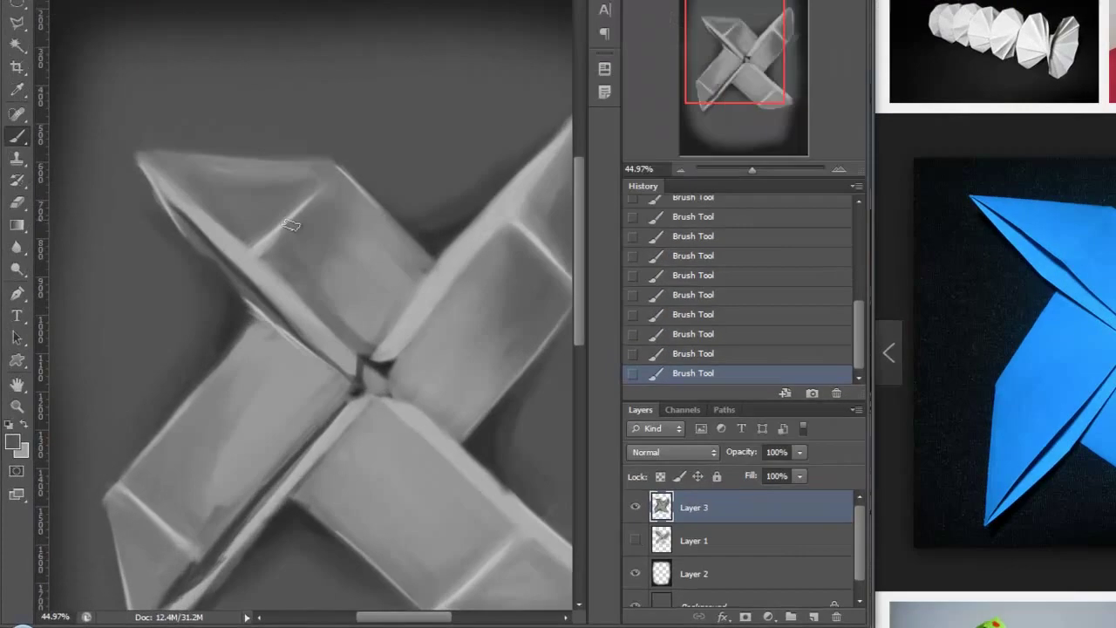
right_click(248, 310)
key(Escape)
key(ctrl+alt+z)
key(ctrl+alt+z)
key(ctrl+alt+z)
key(ctrl+shift+z)
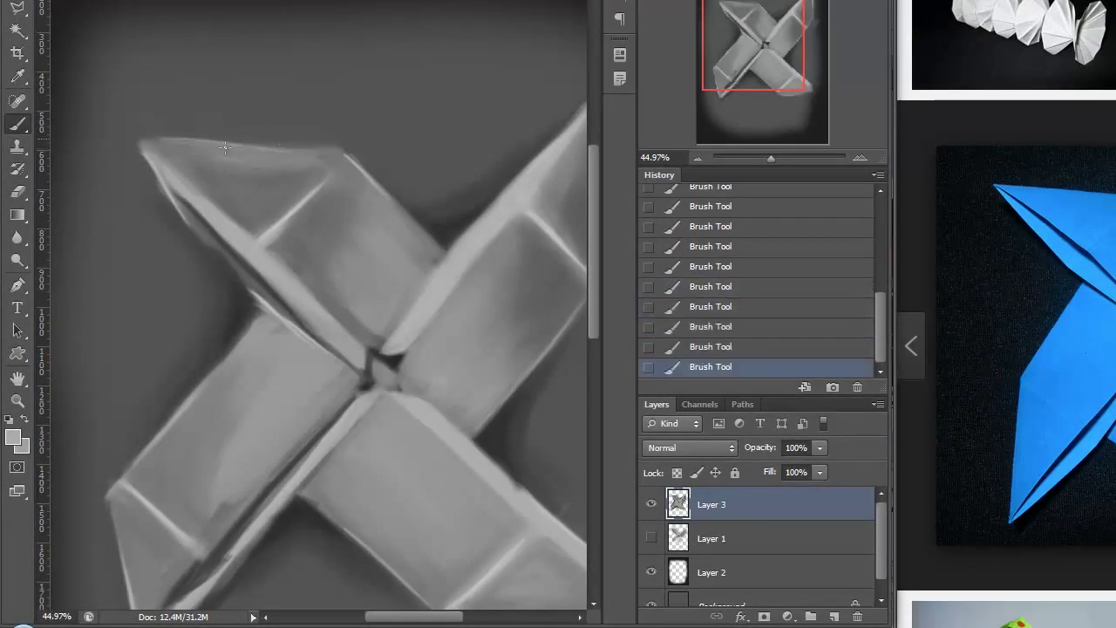
Enable brush Transfer, paint a 92 px highlight stroke, and open Save for Web at JPEG quality 100
key(F5)
click(248, 189)
click(228, 189)
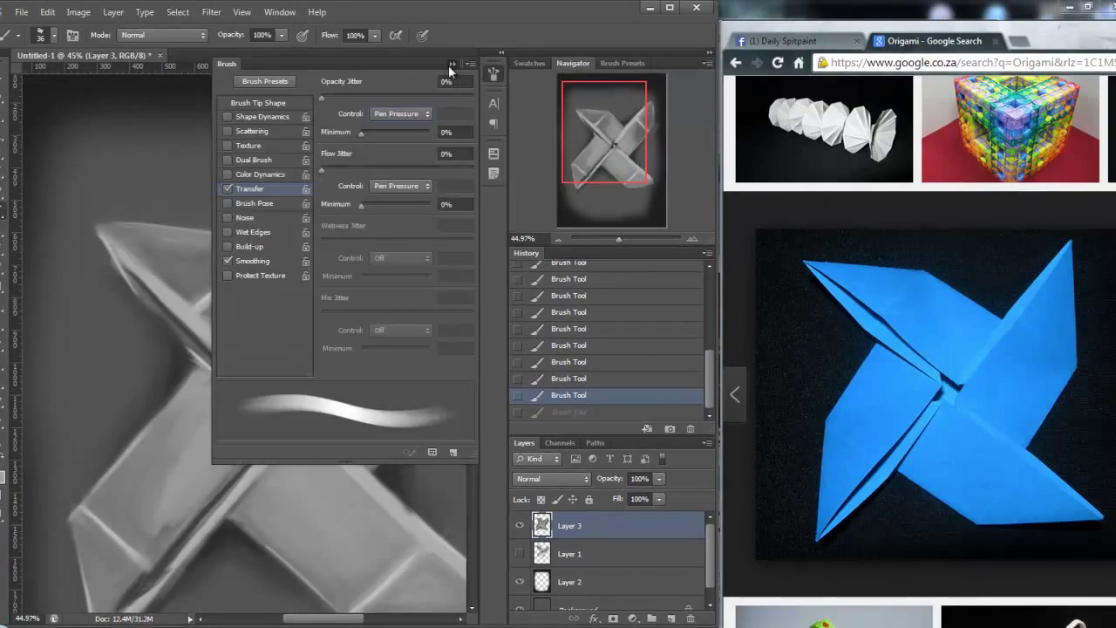
key(F5)
right_click(349, 248)
text(92)
key(Return)
click(286, 88)
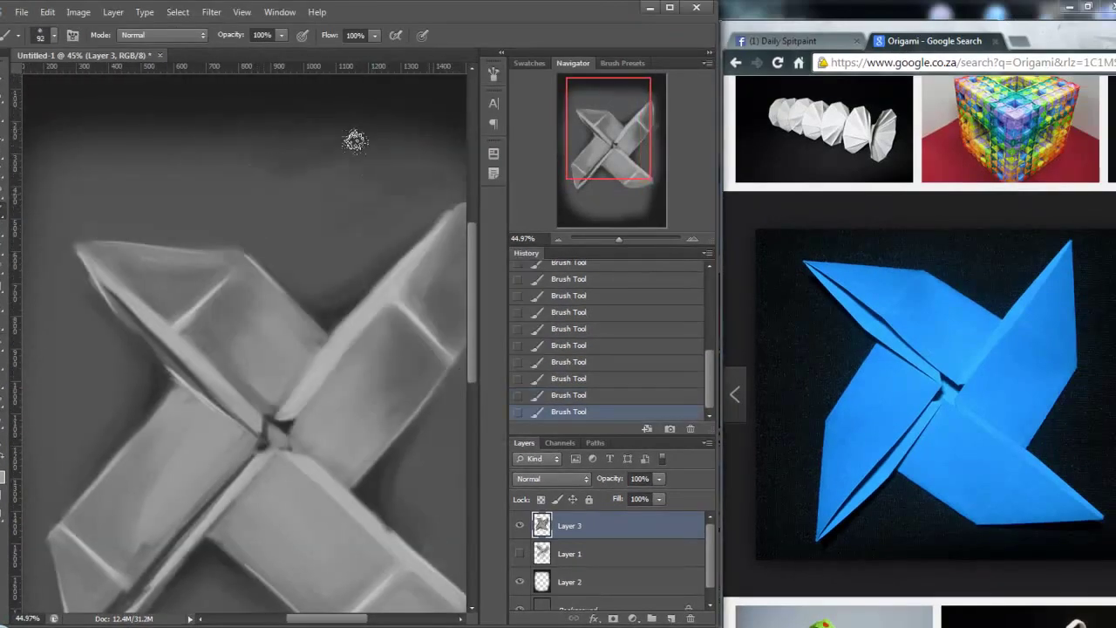
key(ctrl+0)
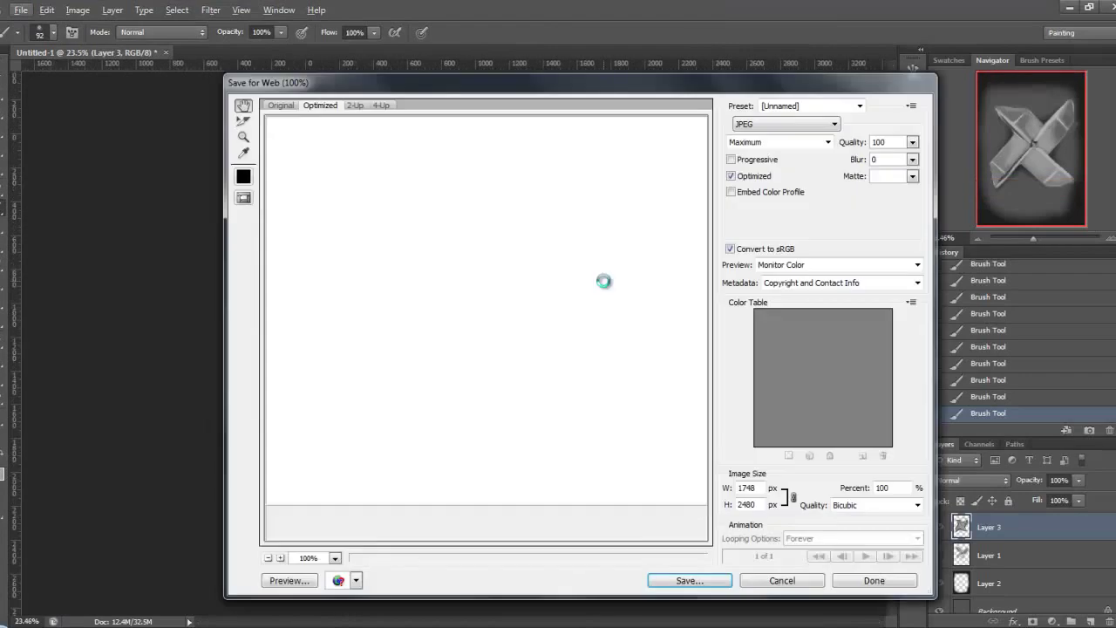